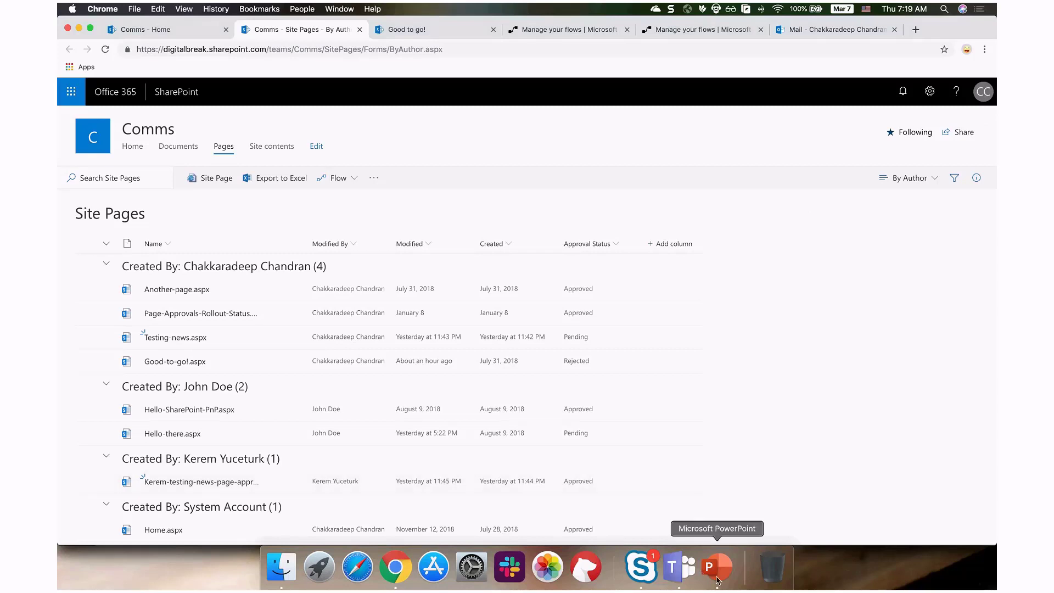
View the Demos slide in PowerPoint, return to the Site Pages library in Chrome and close the page approval configuration.
click(712, 568)
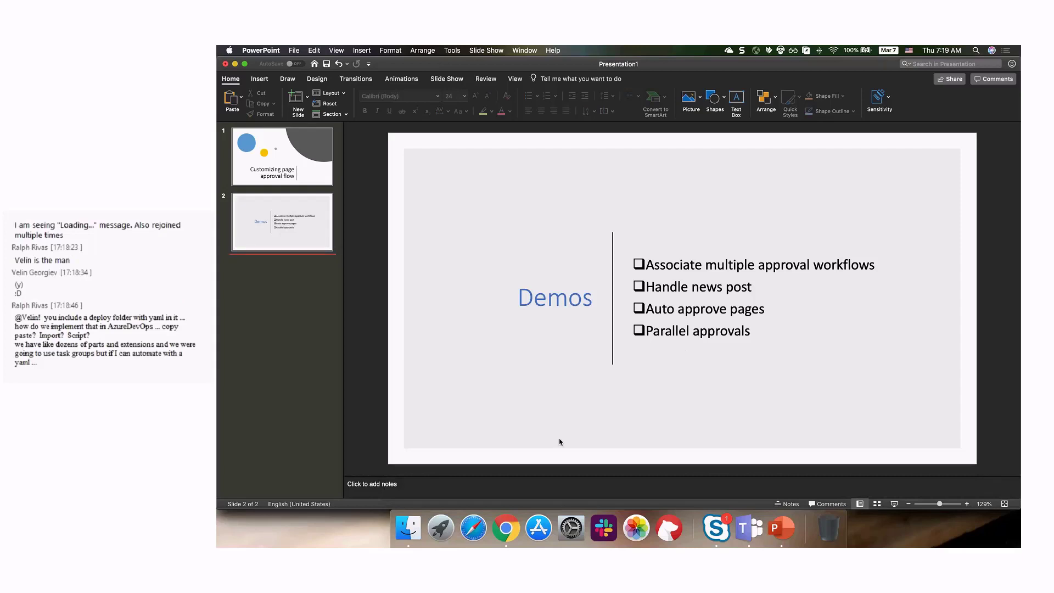
click(505, 528)
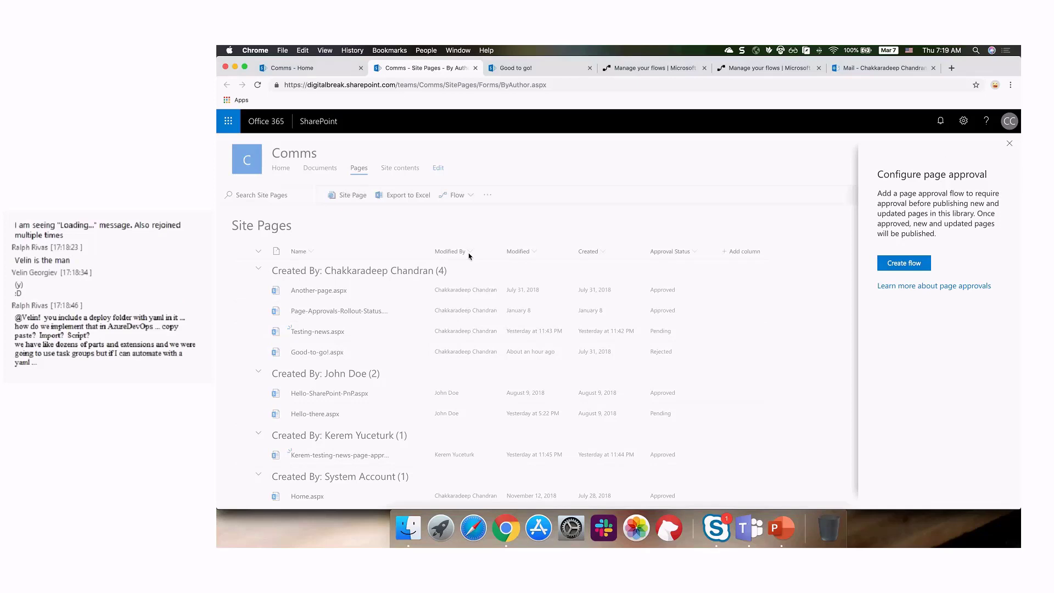
key(Escape)
Open the Testing-news page in a new tab and go from it to the Comms site's home page.
super+click(306, 331)
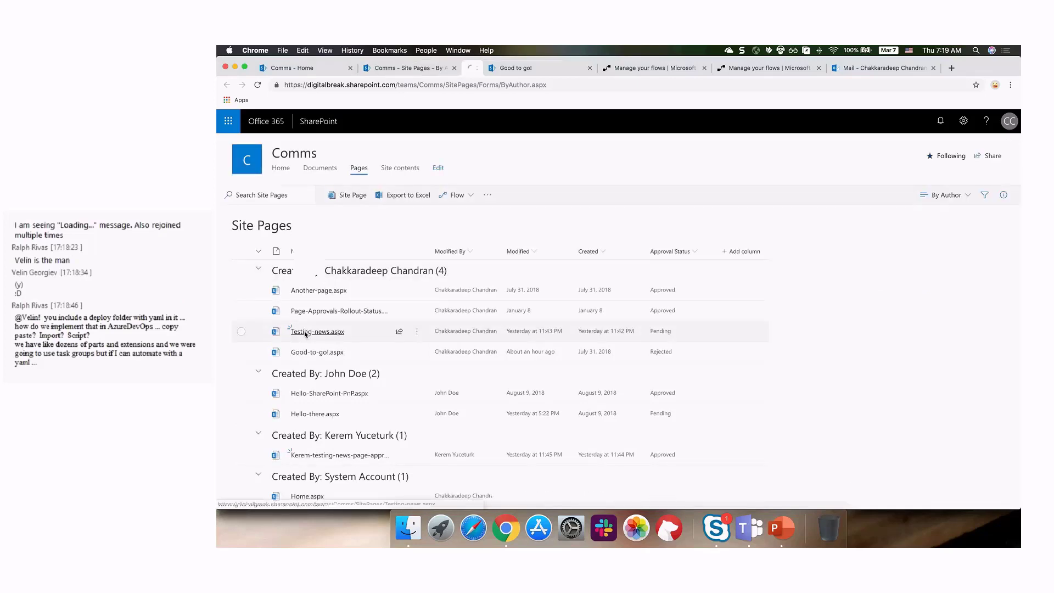
key(ctrl+Tab)
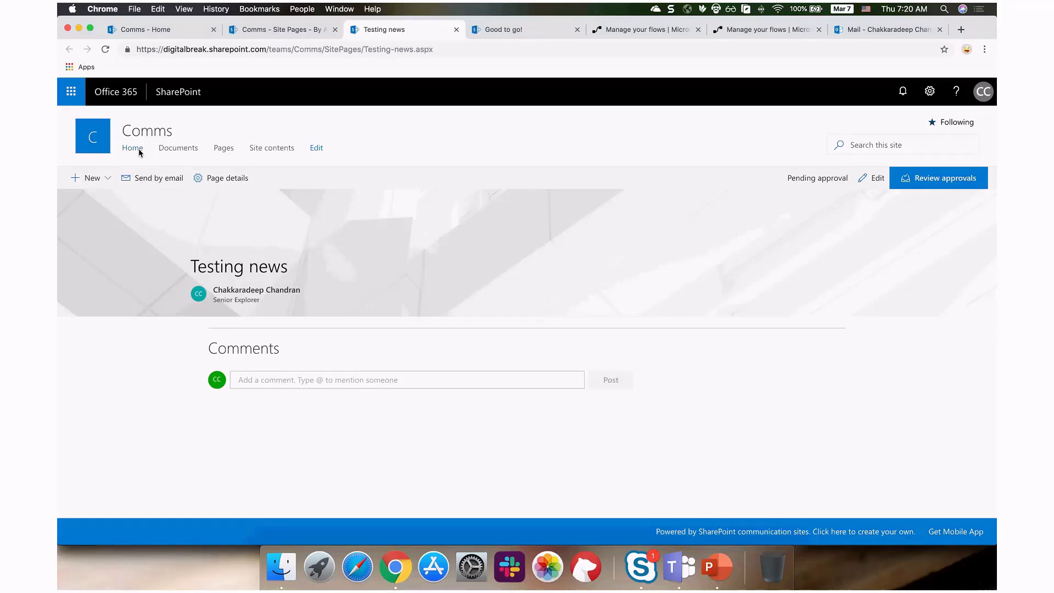
click(138, 153)
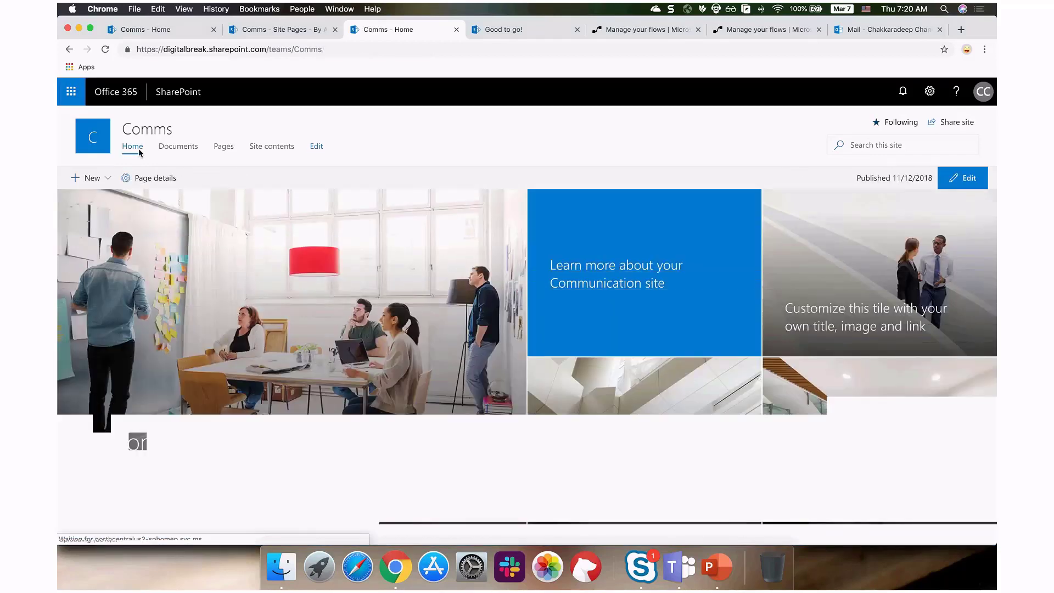
Create a new page from the Multiple columns template and title it "Demo 1".
click(90, 178)
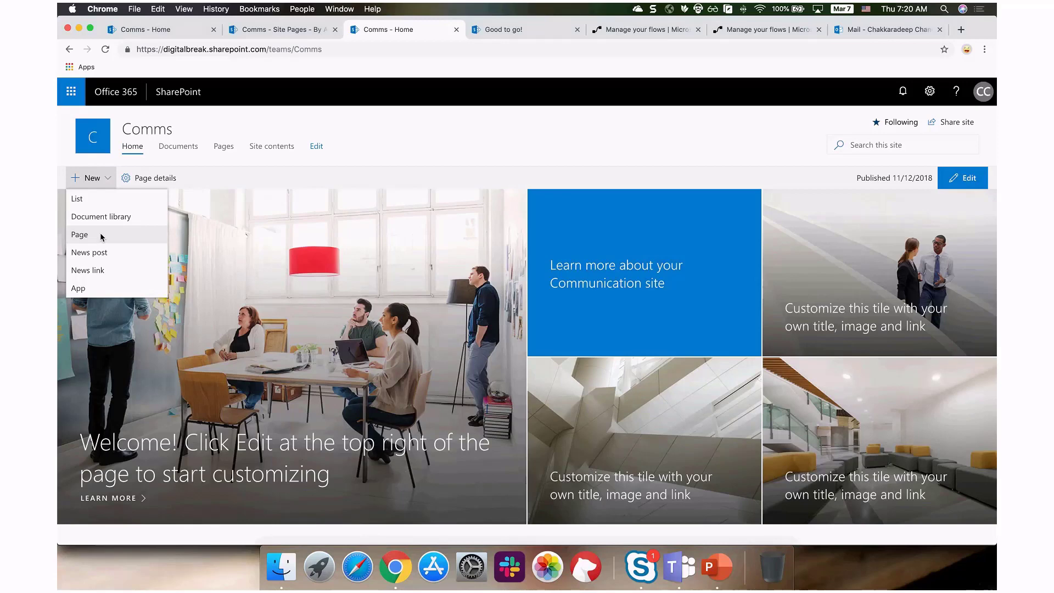
click(101, 235)
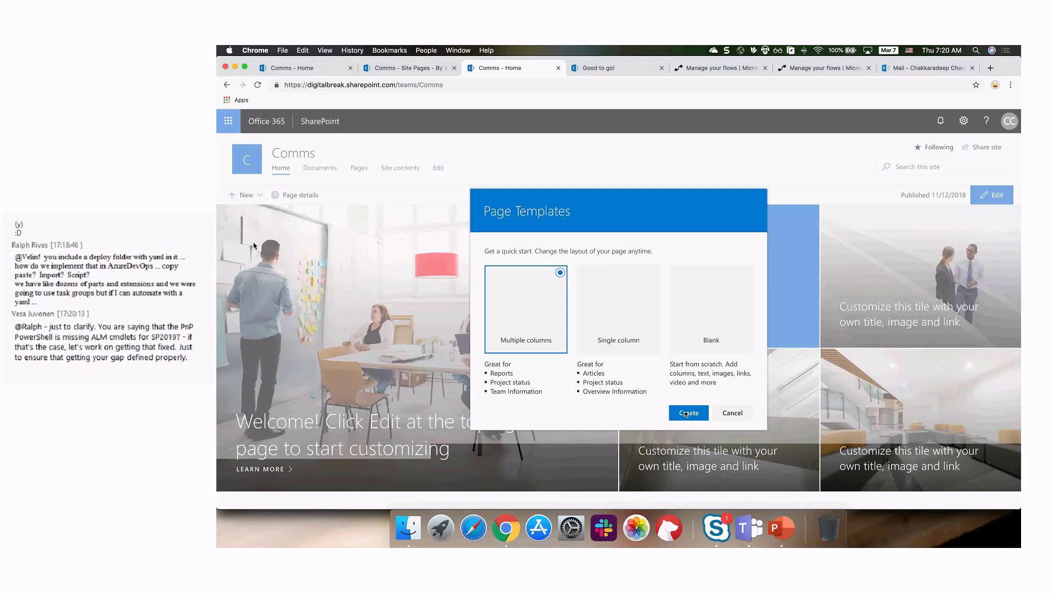
click(686, 413)
text(Demo 1)
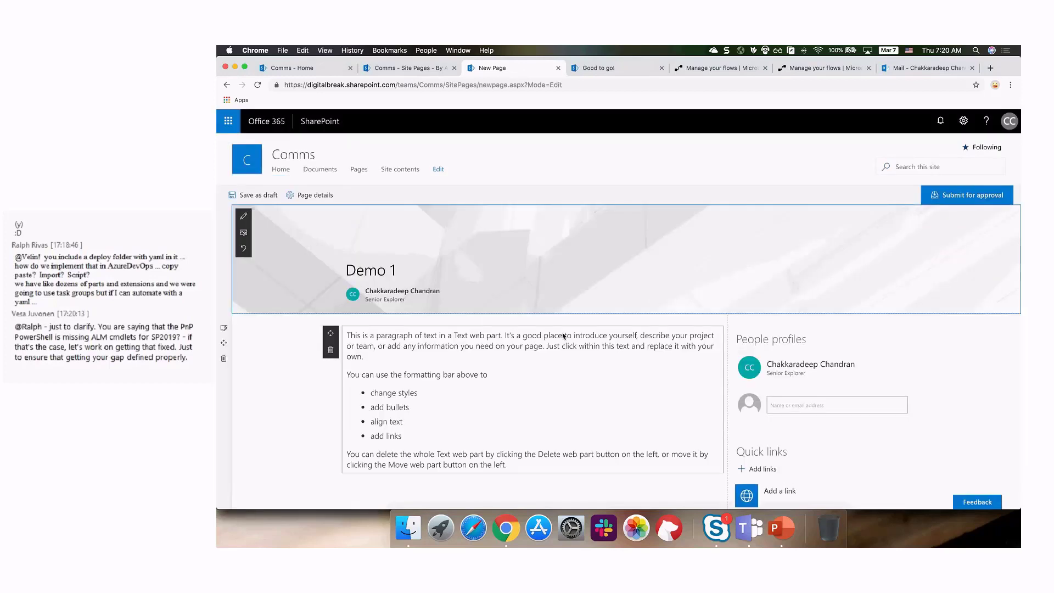
Submit the Demo 1 page through the news approval flow with the message "Please review and let me know if you can approve!".
click(975, 198)
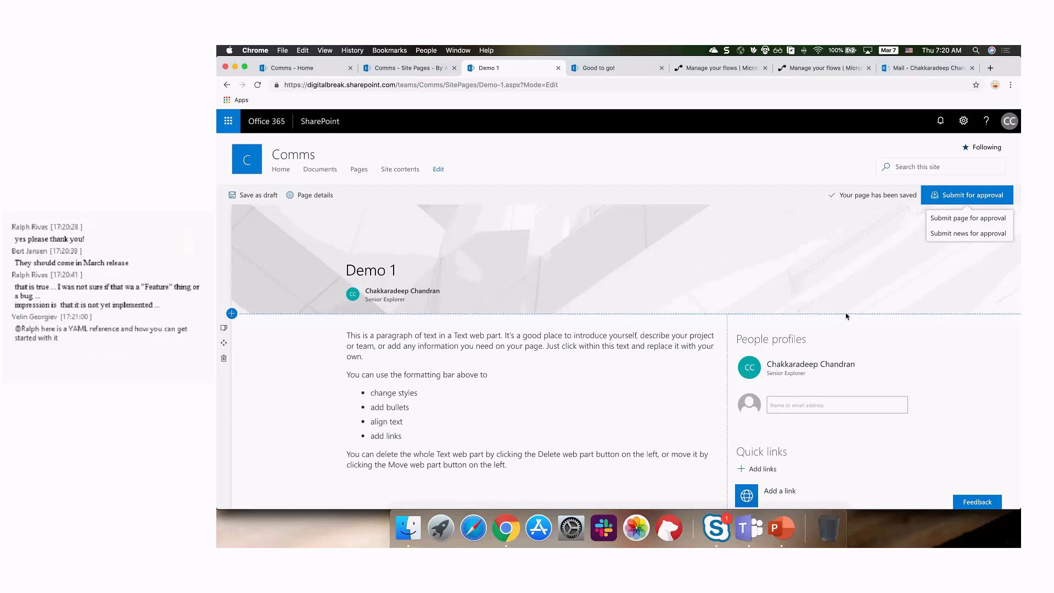
click(975, 234)
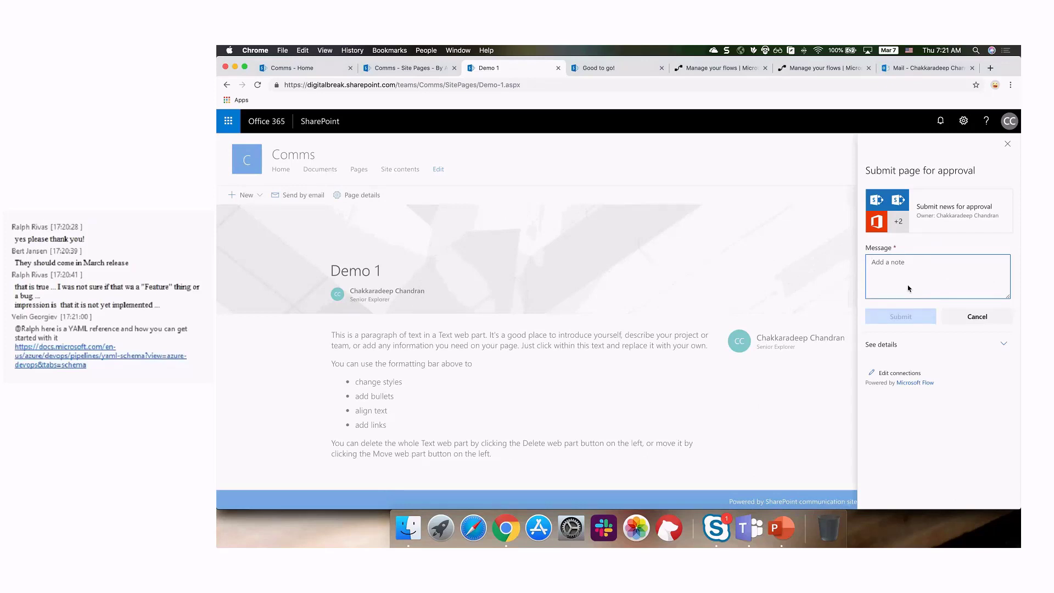
text(Please revie)
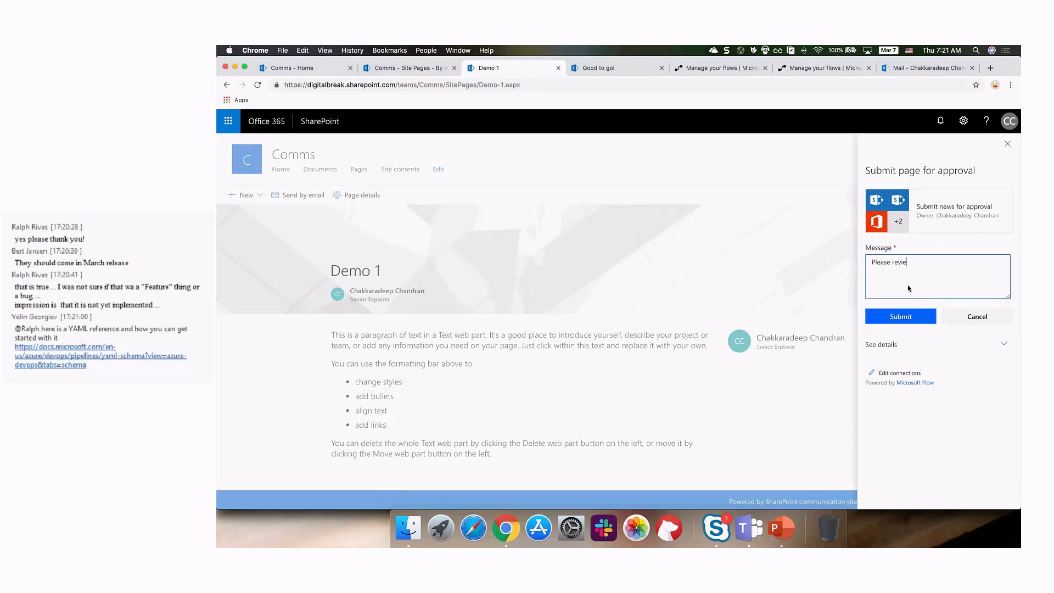
text(w approval)
key(BackSpace)
key(BackSpace)
key(BackSpace)
key(BackSpace)
key(BackSpace)
key(BackSpace)
key(BackSpace)
key(BackSpace)
text(and let me know if you can approve!)
click(908, 317)
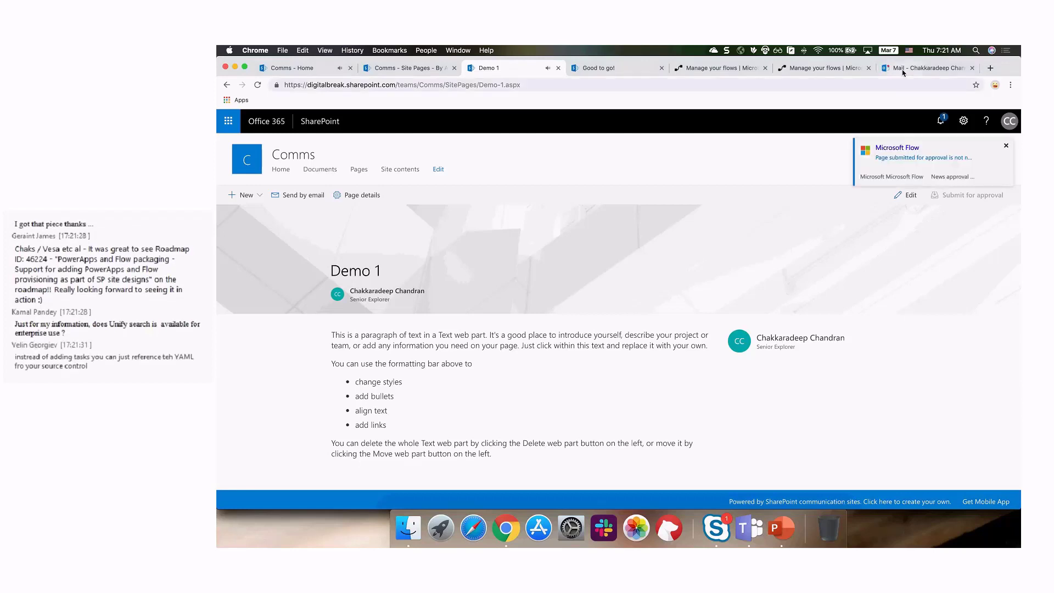
Switch to Outlook and read the newest Microsoft Flow notification about the Demo 1 submission.
click(928, 68)
click(398, 199)
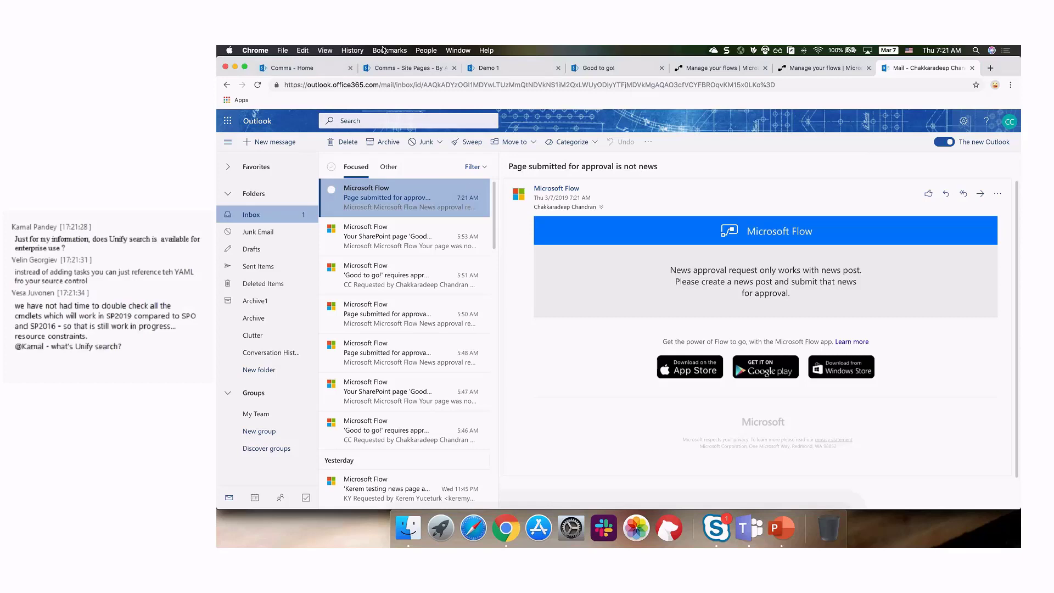
Open the "Submit news for approval" flow for editing and examine its actions down to Condition 2 and its branches.
click(717, 68)
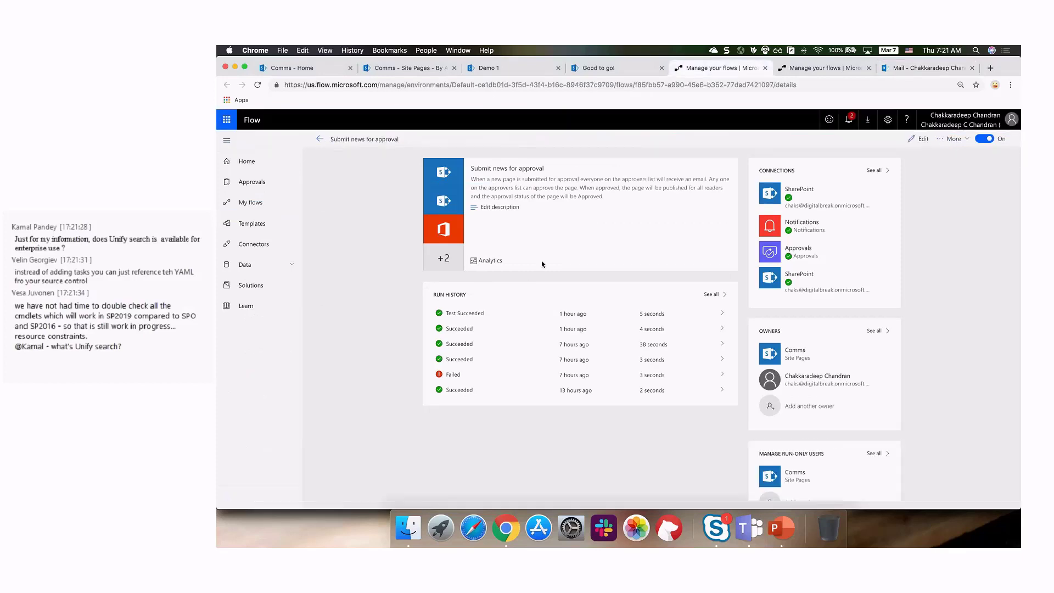
click(917, 140)
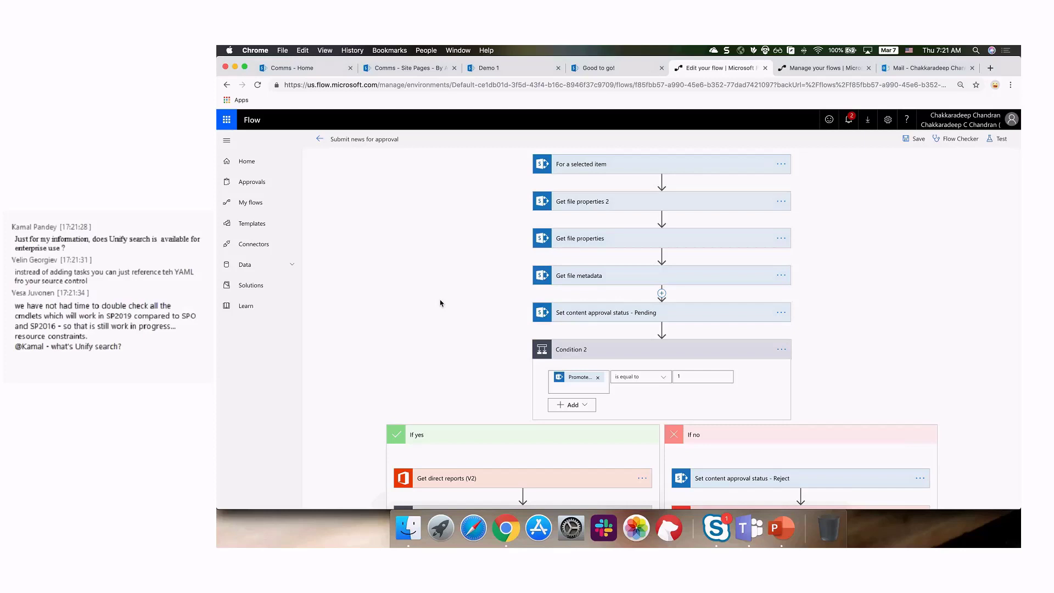
scroll(440, 302, down, 1)
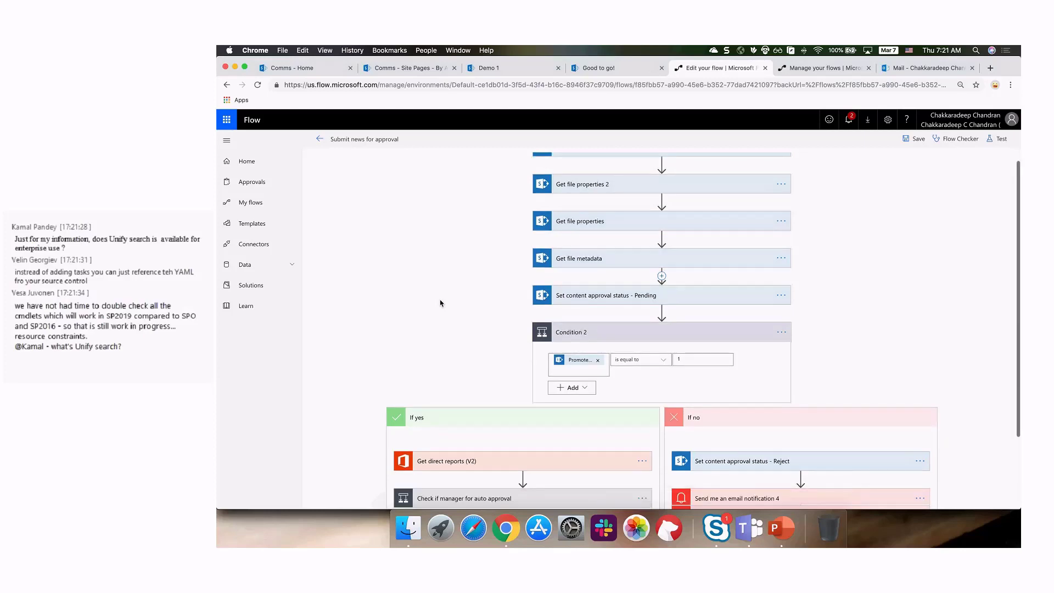
scroll(439, 303, down, 3)
scroll(587, 242, up, 3)
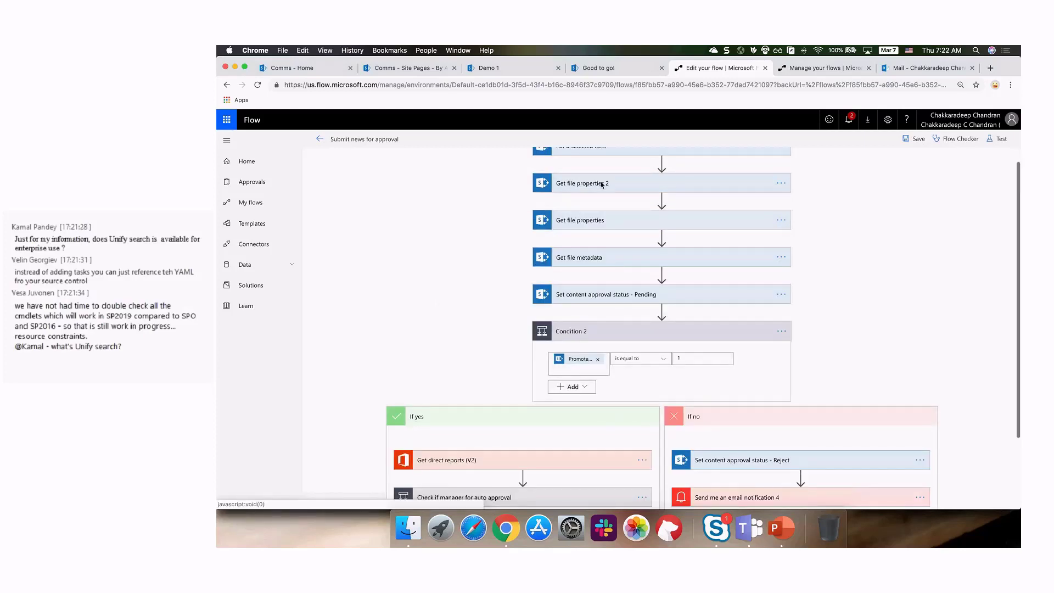
scroll(602, 185, up, 1)
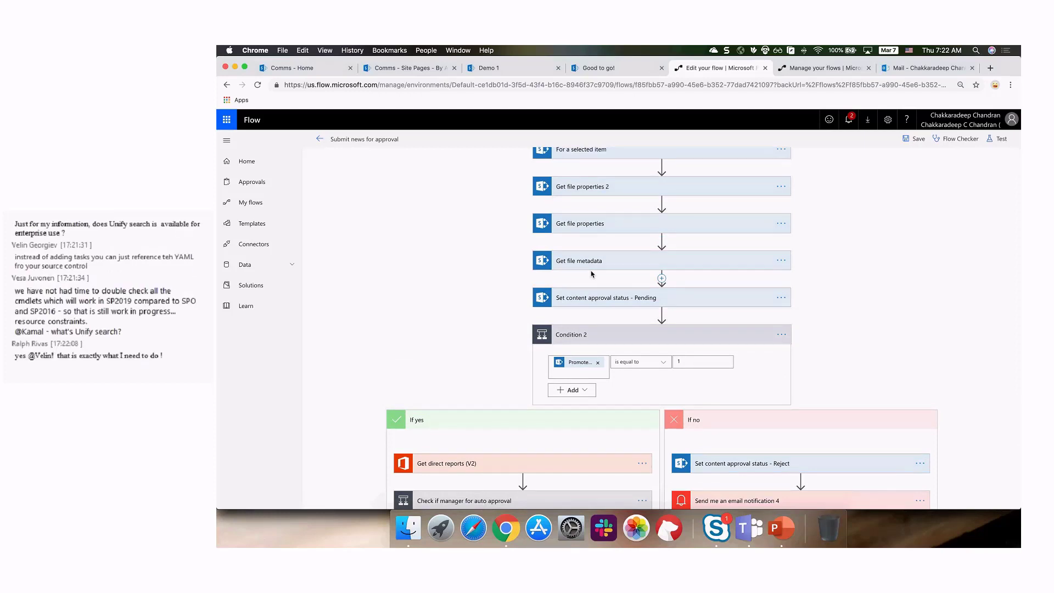
scroll(591, 274, down, 3)
Browse the dynamic content available for Condition 2's compared value and search it for "promote", then dismiss the list.
click(580, 287)
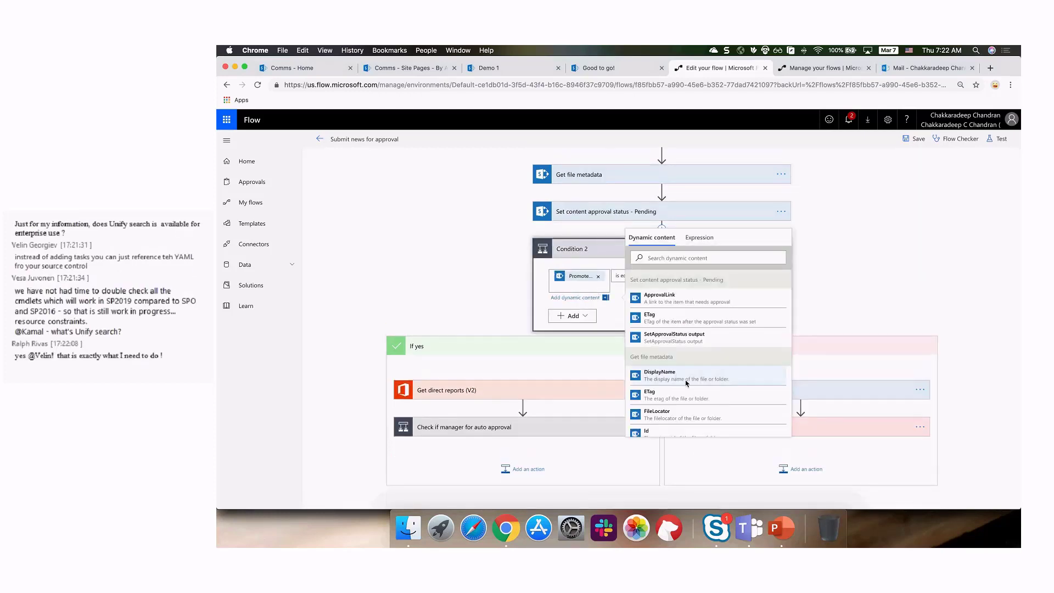
scroll(686, 383, down, 6)
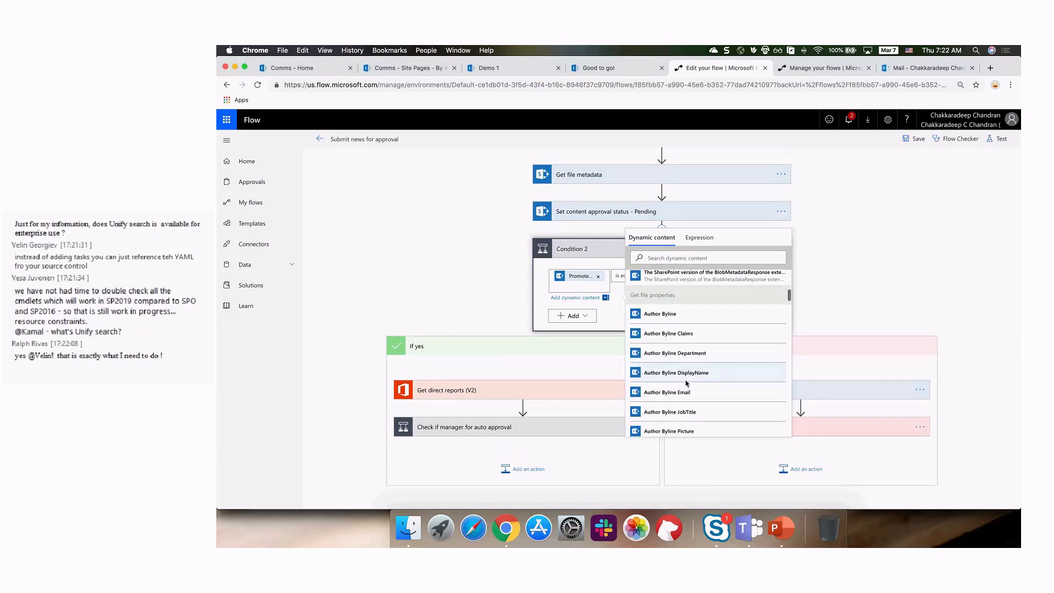
scroll(686, 383, down, 1)
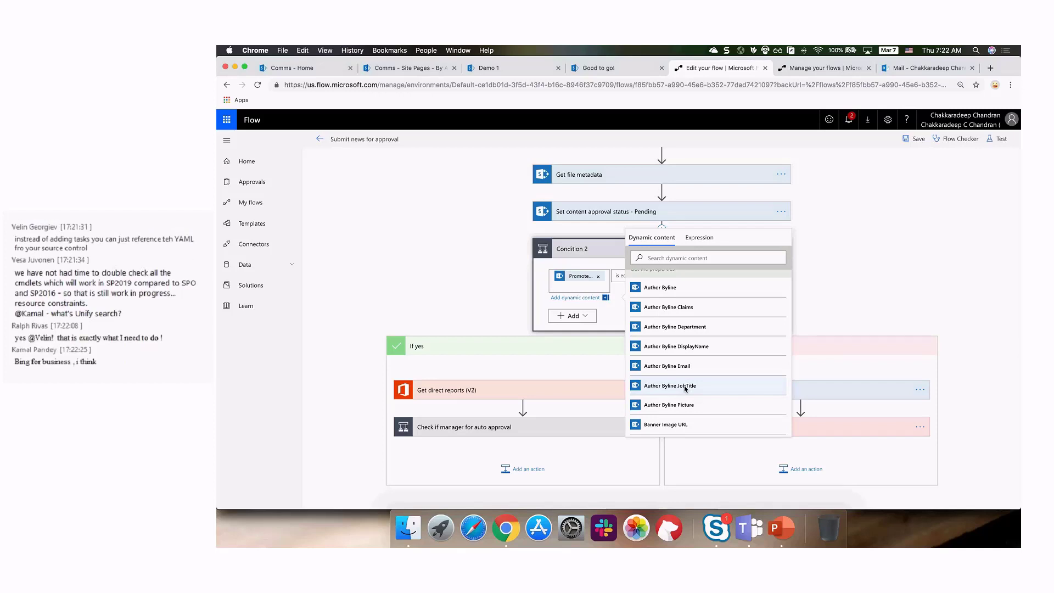
scroll(685, 388, down, 3)
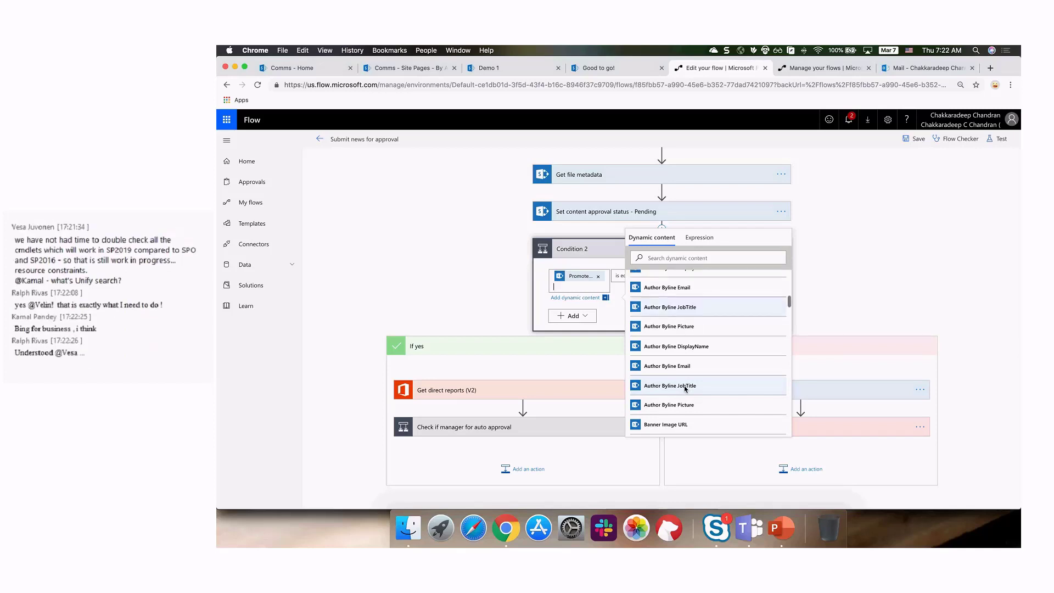
scroll(685, 388, down, 3)
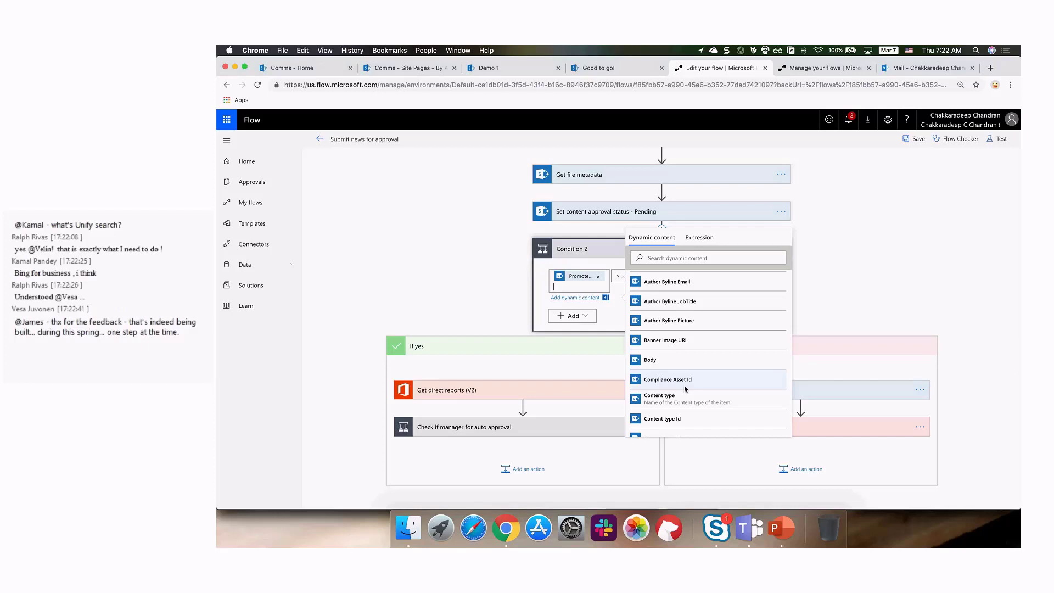
click(679, 263)
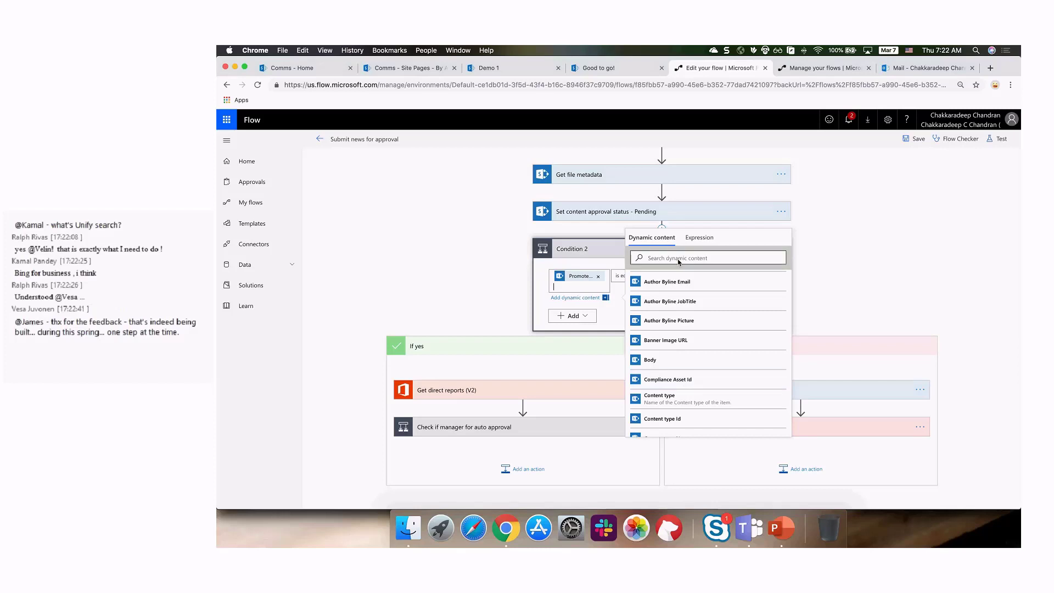
text(promote)
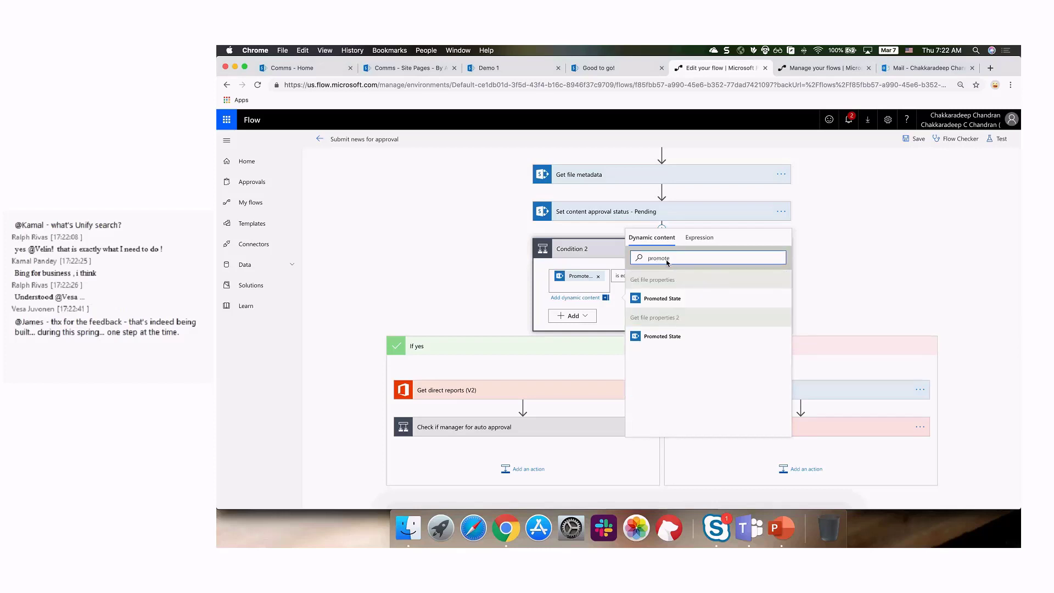
click(535, 303)
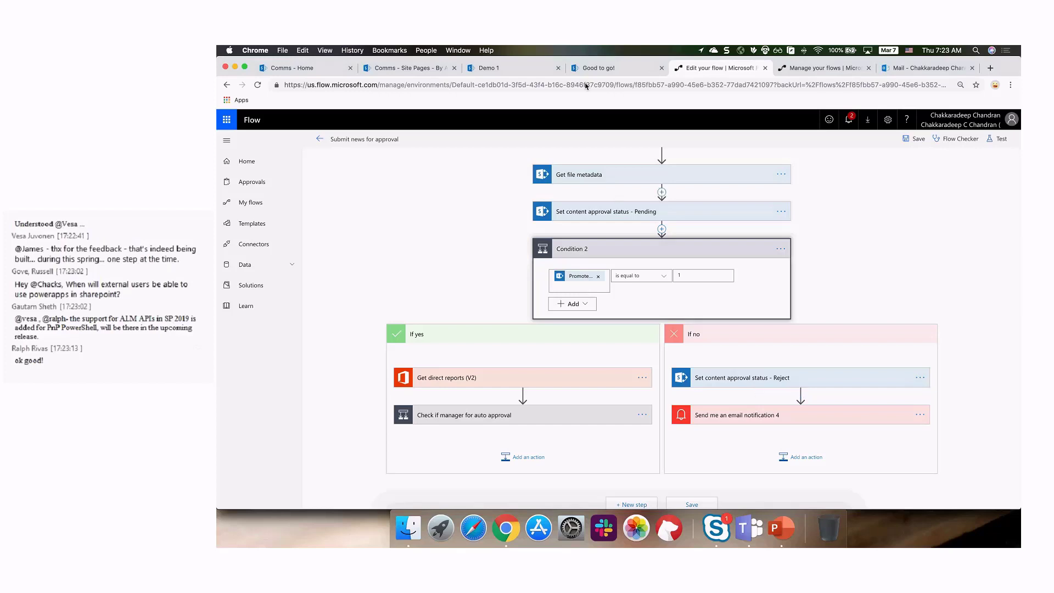
Start a news post on the Comms site and title it "News Post Demo".
click(295, 68)
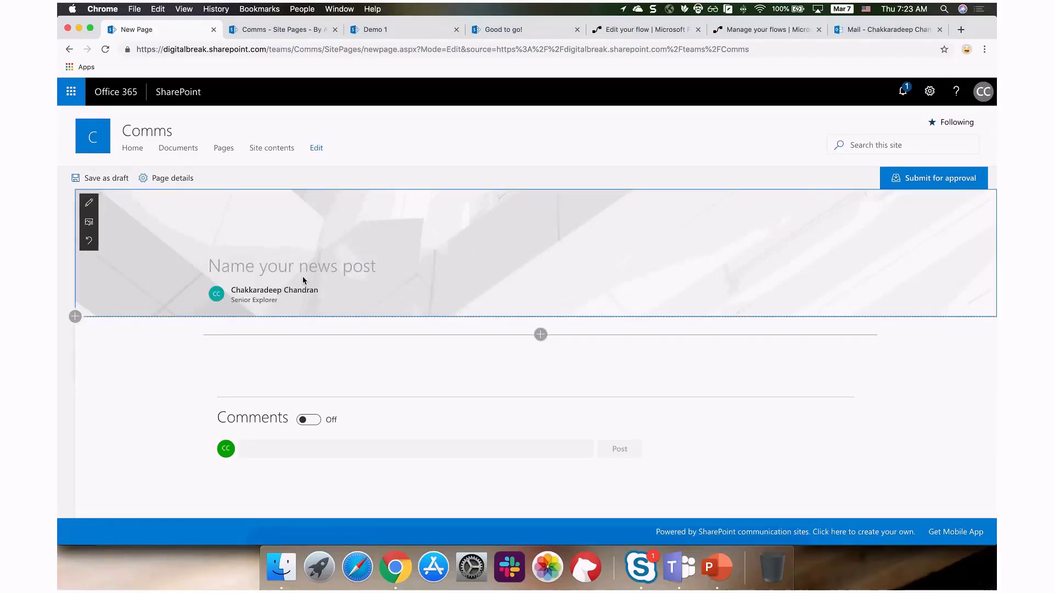
text(News Po)
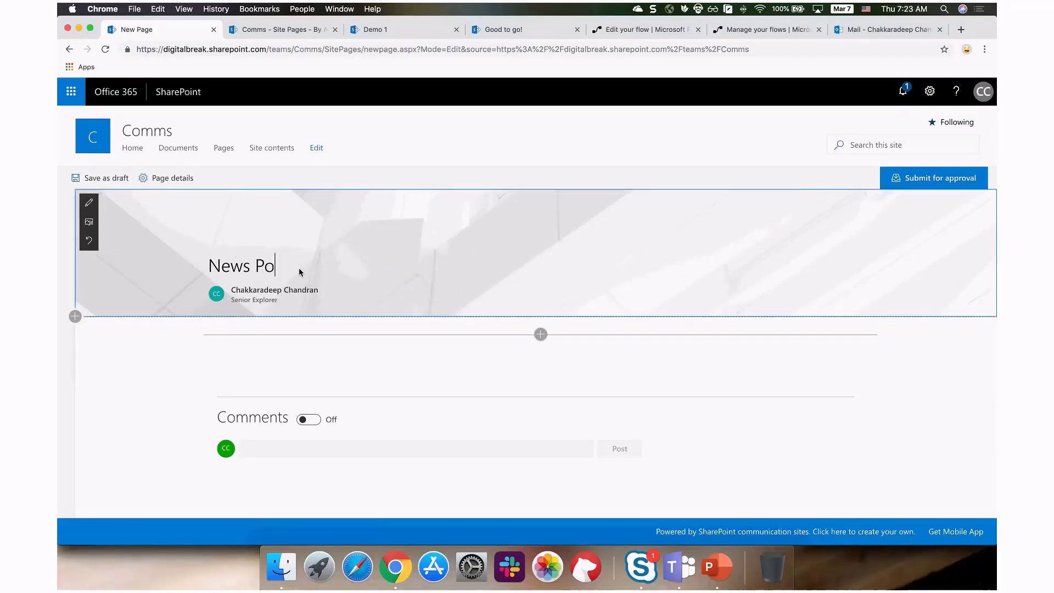
text(st Demo)
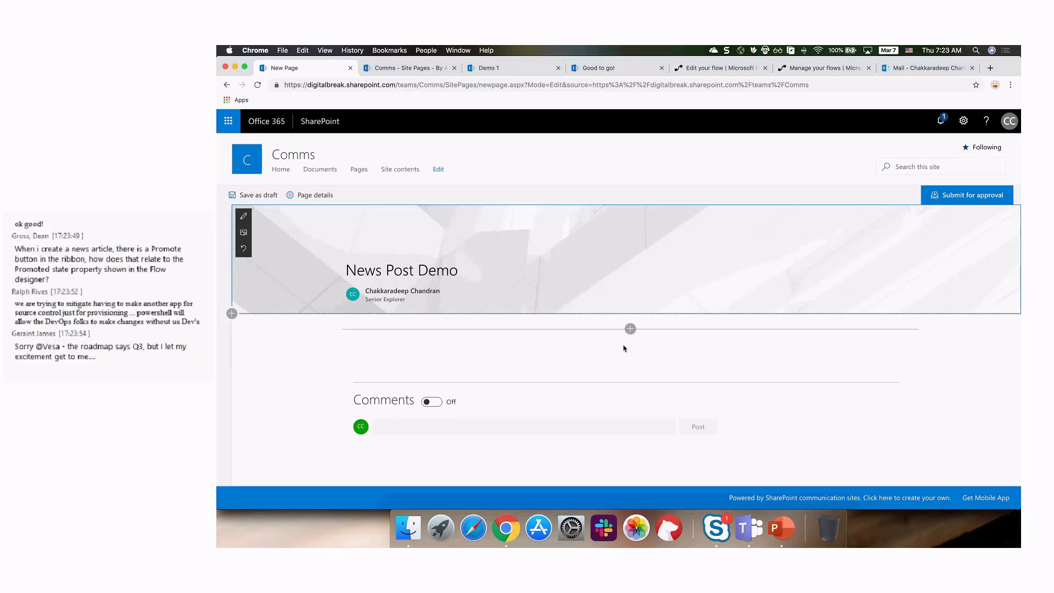
Add a Text web part below the news post's title area containing "Hello, Hello, Hello!".
click(630, 328)
click(455, 353)
text(Hell)
text(o, Hello, Hello!)
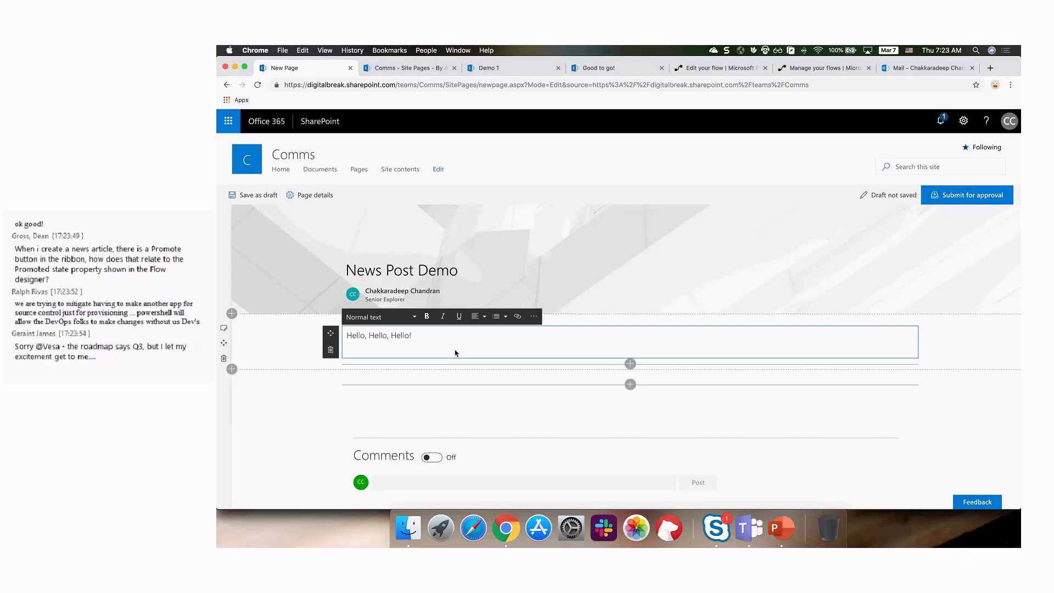
Submit News Post Demo through the news approval flow with the message "I am a Manager!".
click(982, 199)
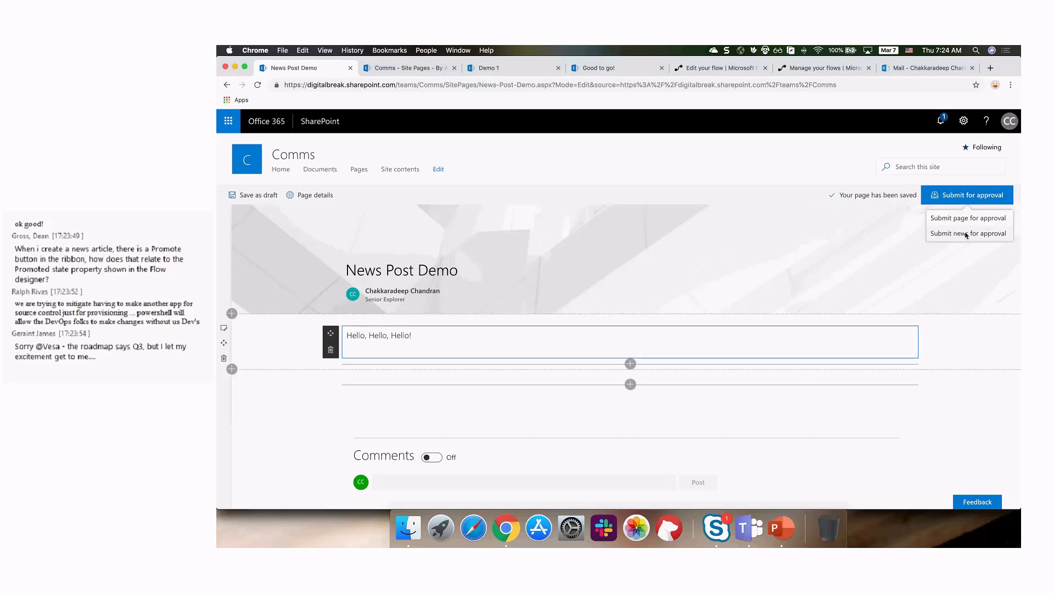
click(966, 233)
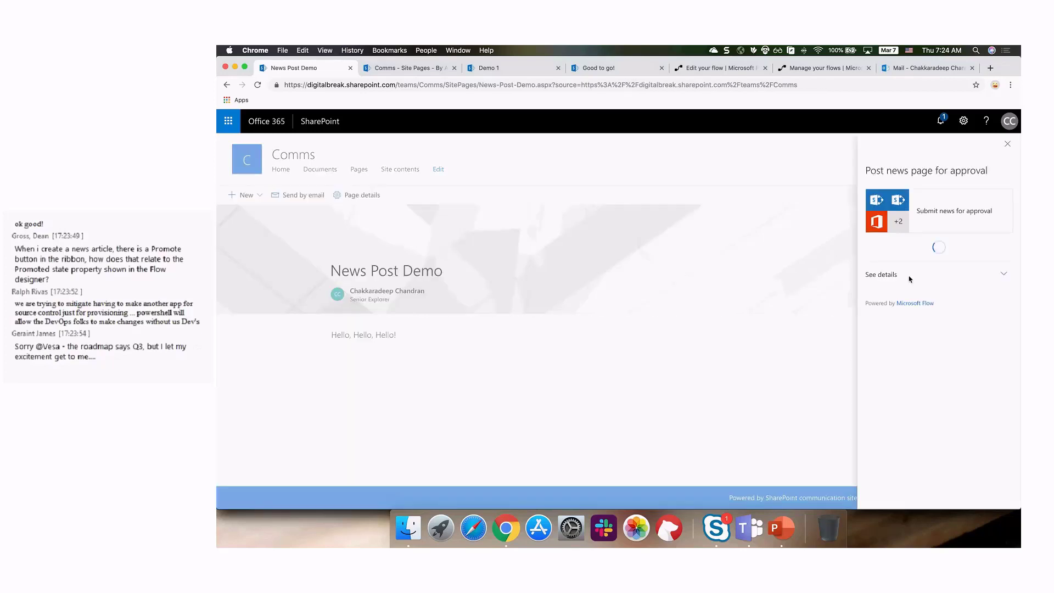
text(I am a )
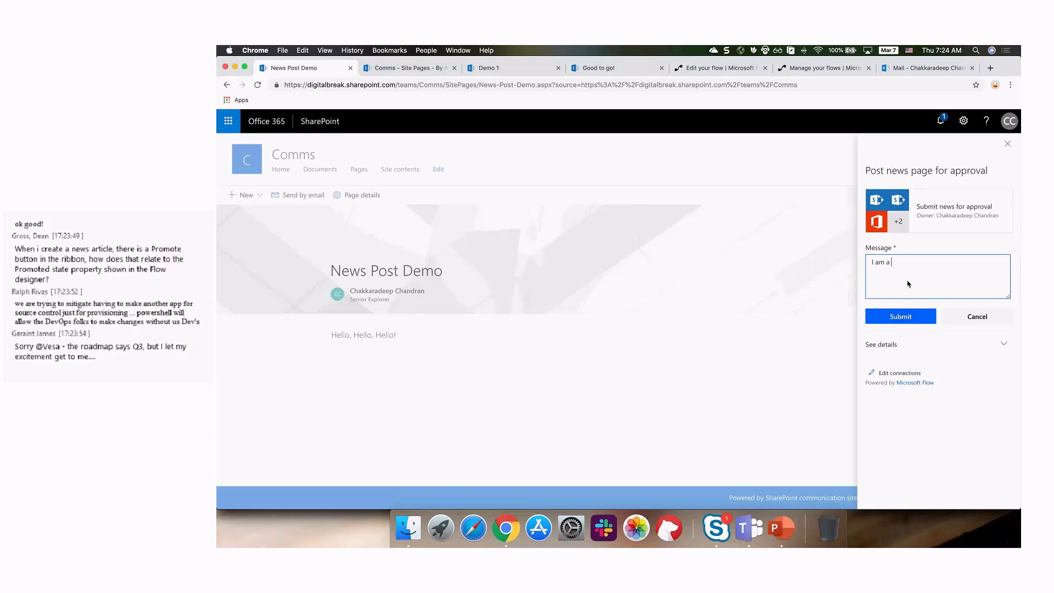
text(Manager!)
click(887, 317)
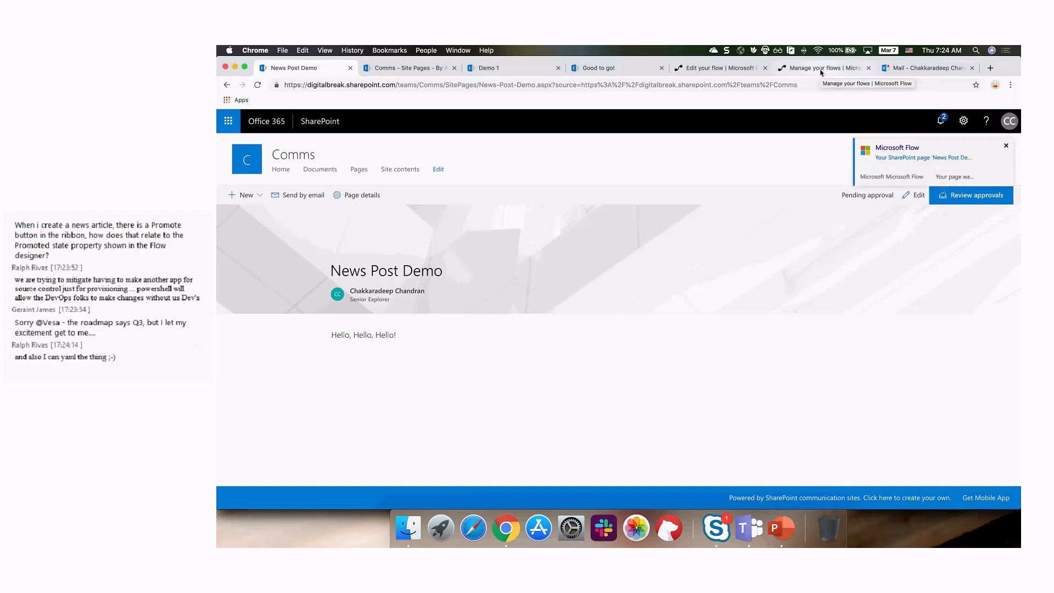
Open the Microsoft Flow email about News Post Demo in the manager's Outlook inbox.
click(928, 69)
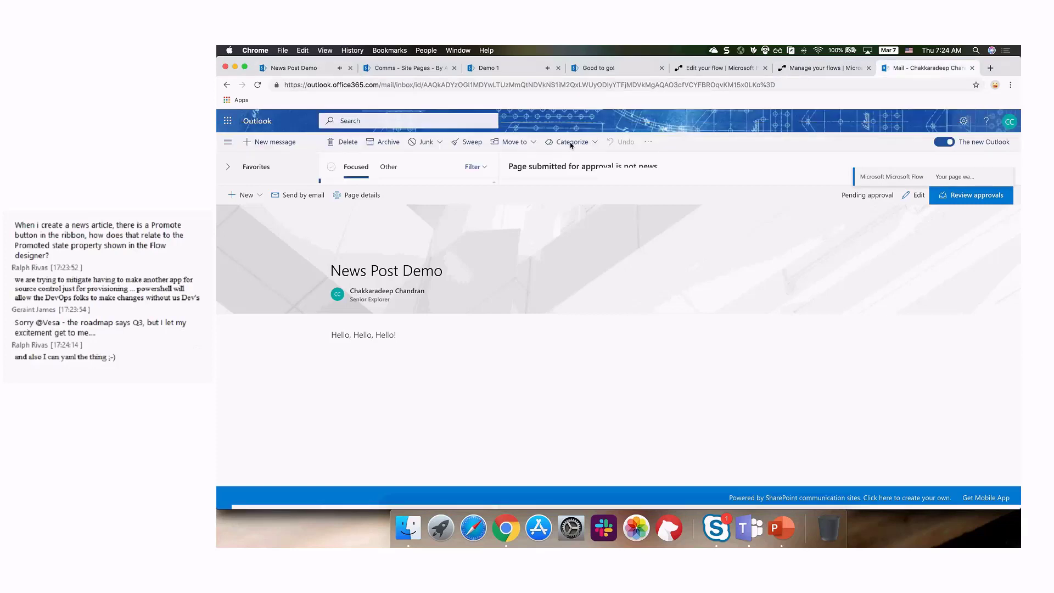
click(379, 205)
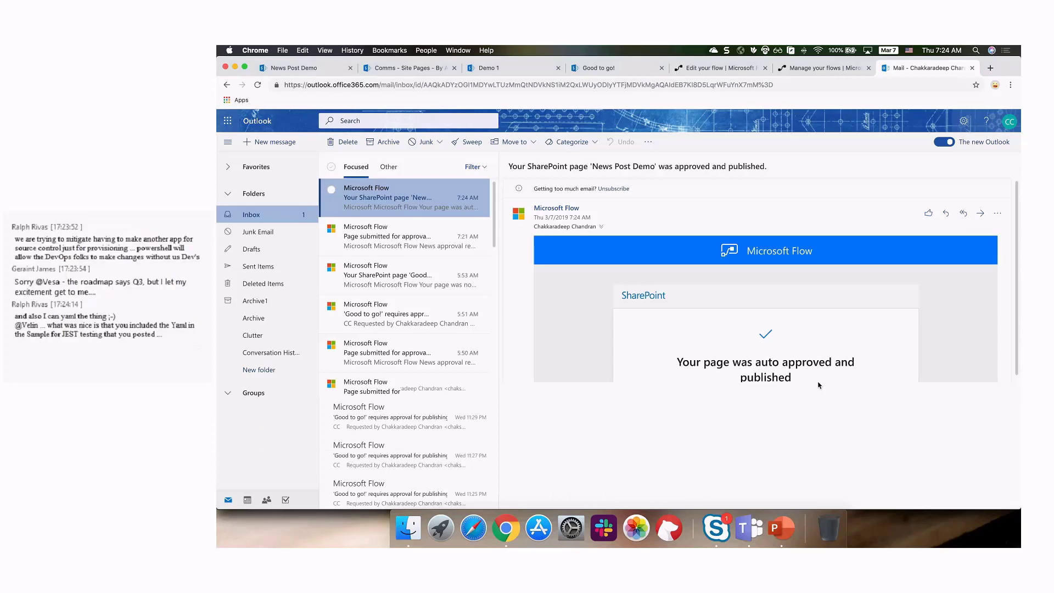
Switch to the second user's browser window and start a news post on the Comms site titled "This is user news post".
key(super+grave)
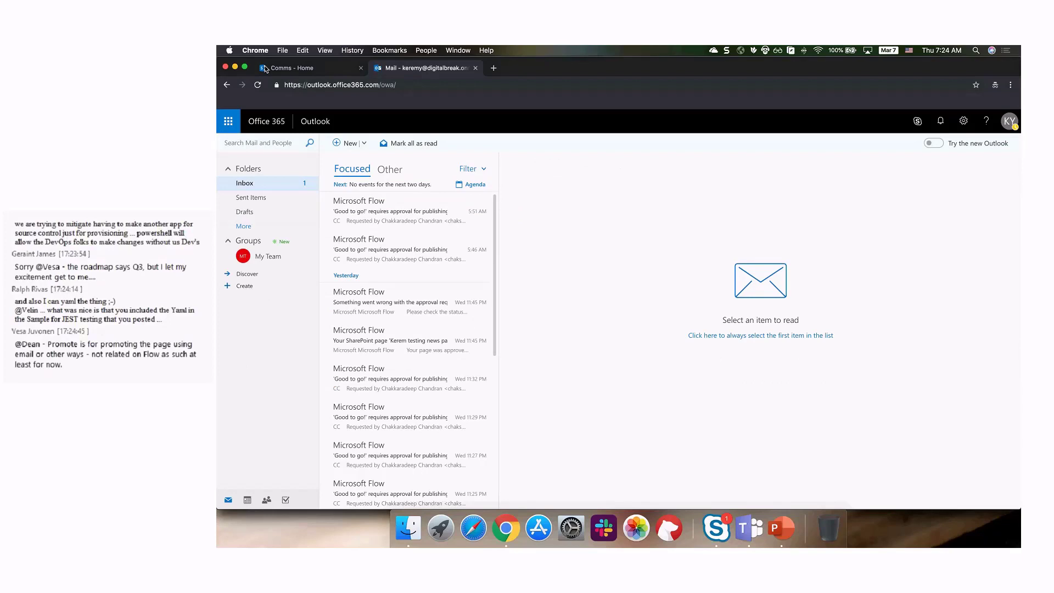
click(265, 68)
click(244, 259)
text(This is user)
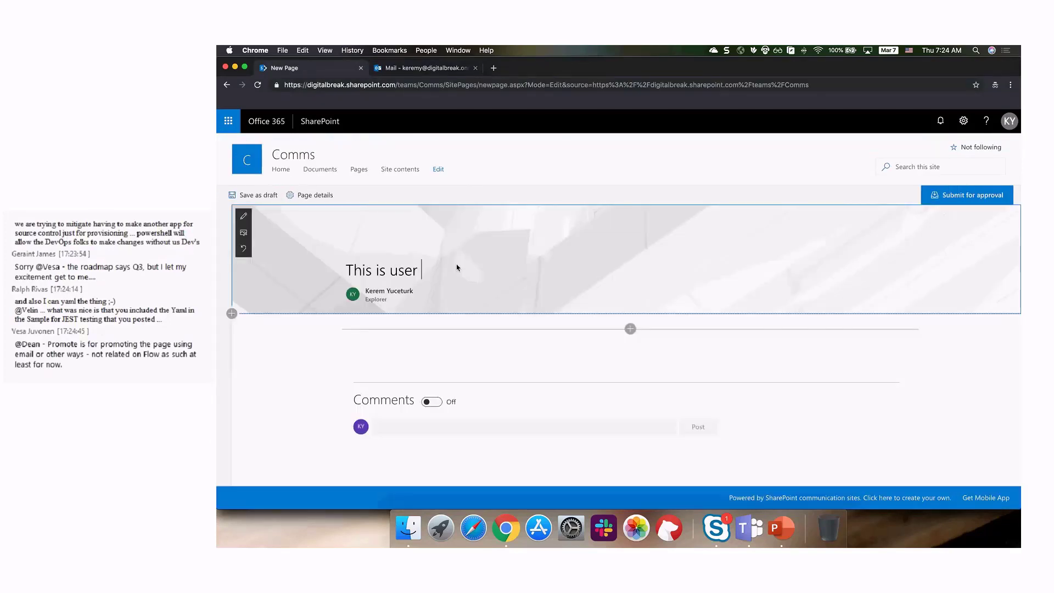
text( news post)
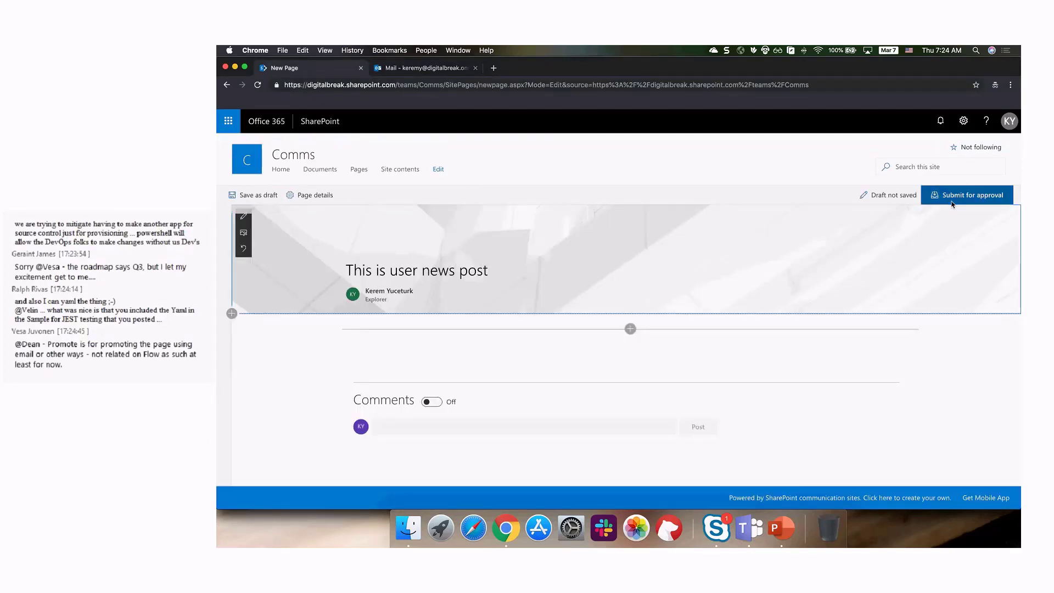
Submit the user's news post through the Submit news for approval flow with the message "I am a user".
click(955, 195)
click(951, 233)
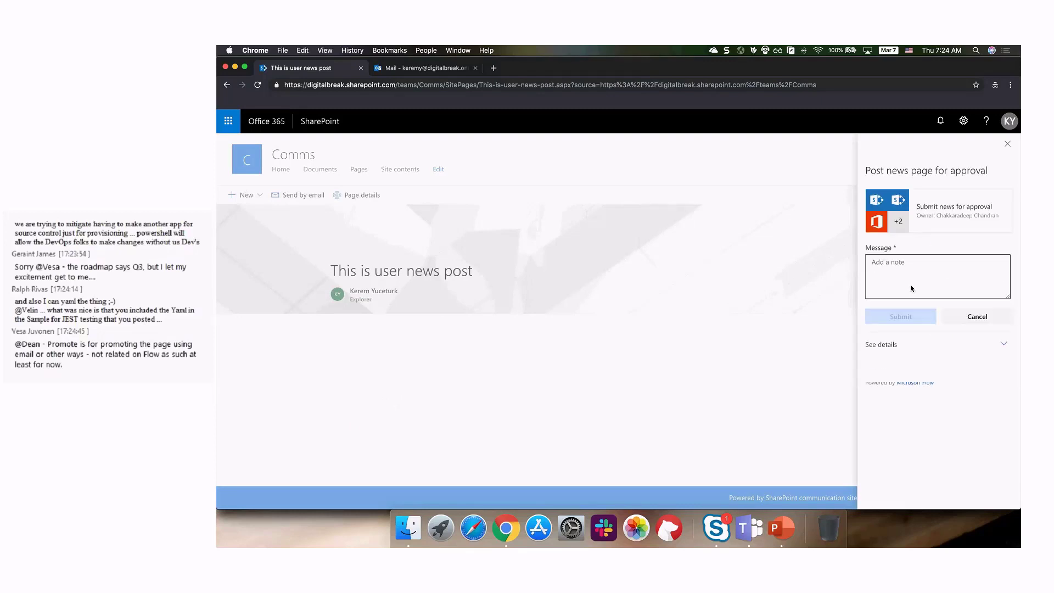
text(I am a u)
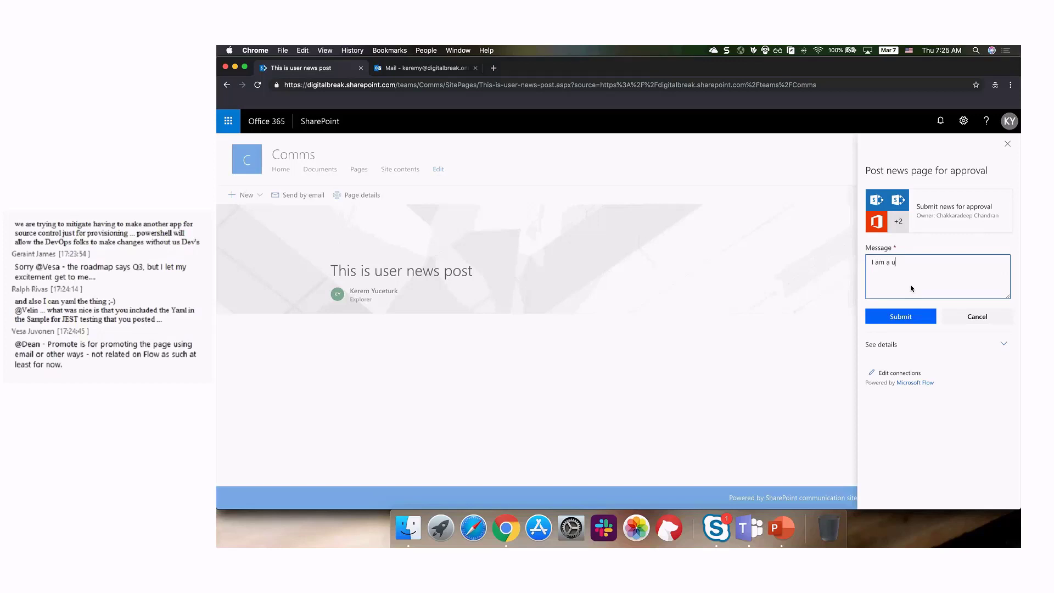
click(890, 316)
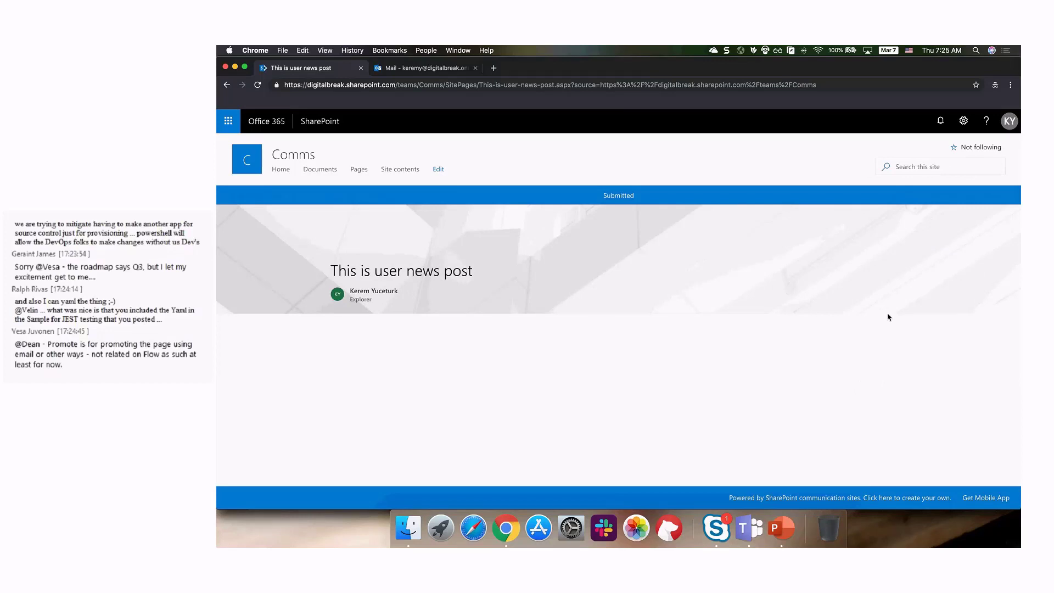
Return to the manager's Outlook inbox and open the newest Microsoft Flow email to check the user's news post request.
key(super+grave)
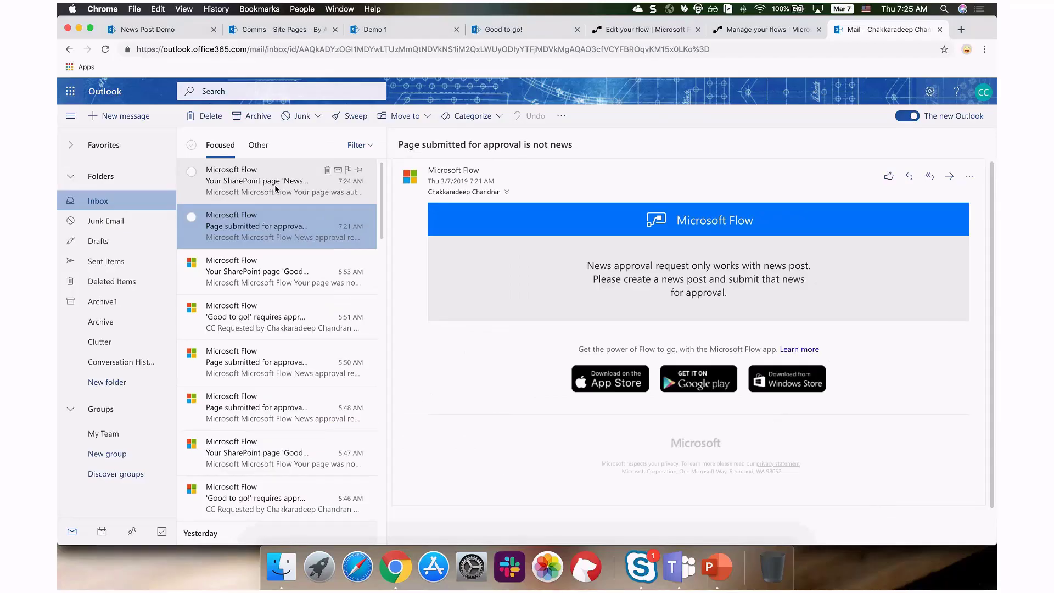
click(277, 190)
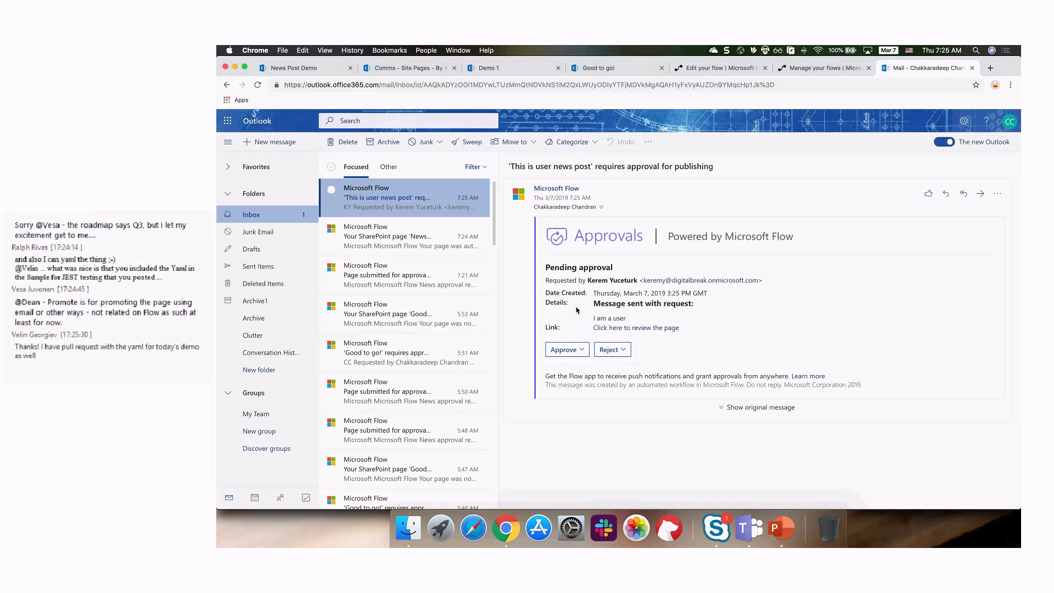
In the Submit news for approval flow, expand Get direct reports (V2) and search the dynamic content for its User (UPN) field for "user email".
key(super+5)
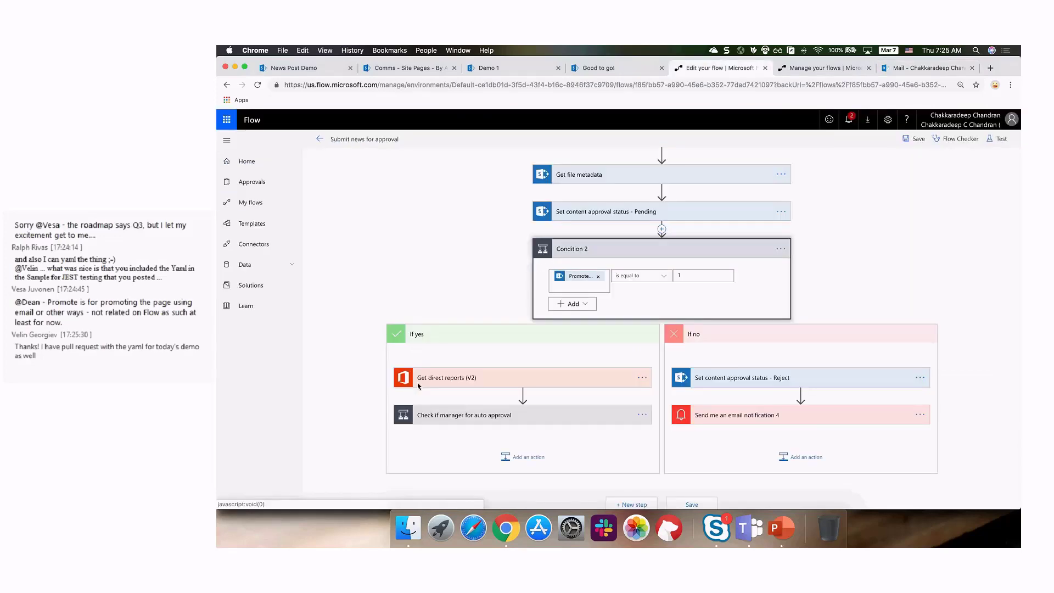
click(448, 378)
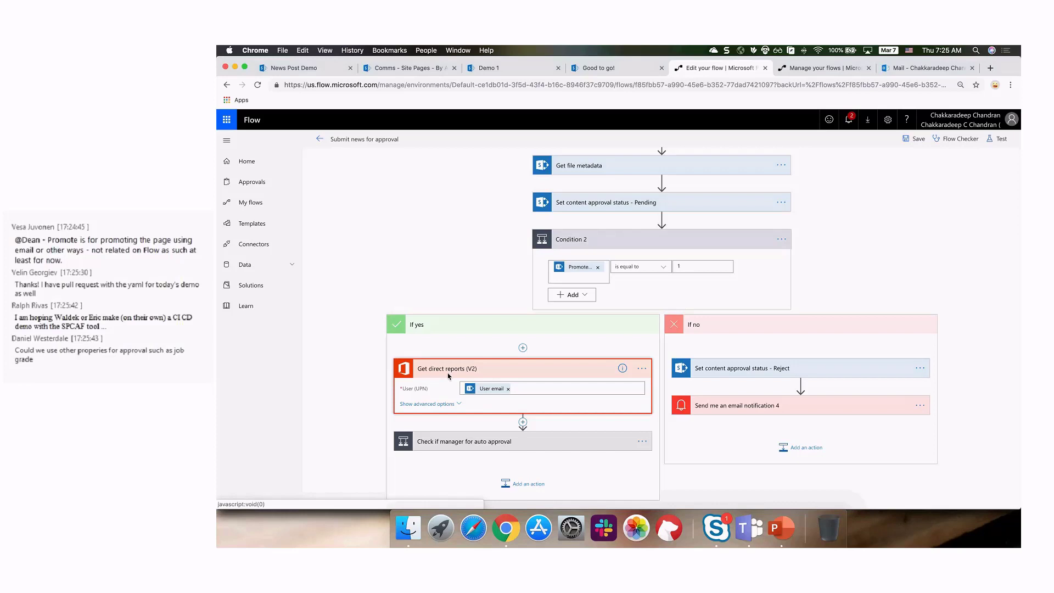
click(674, 244)
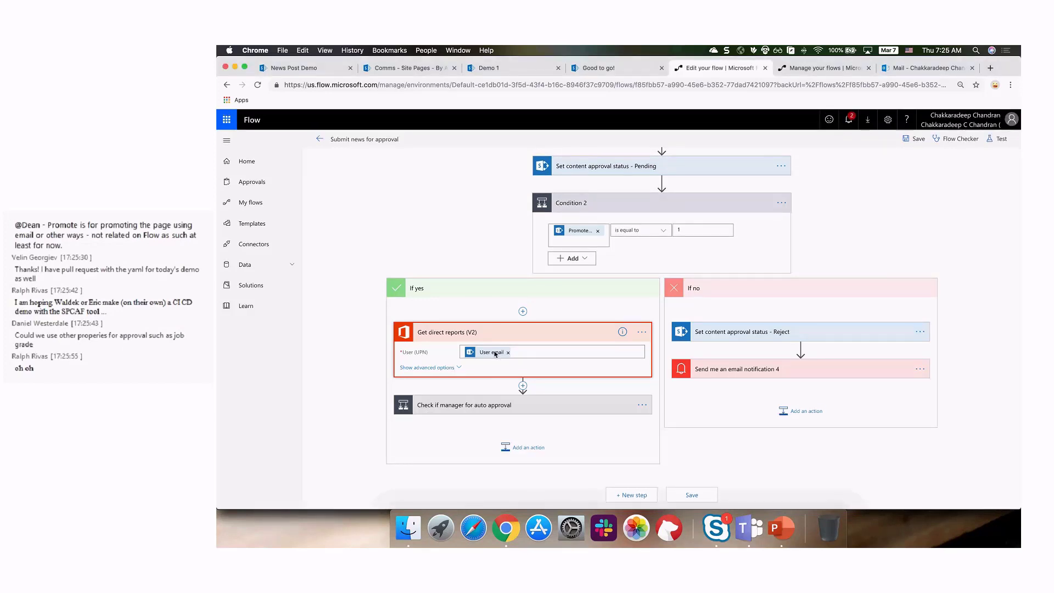
click(530, 352)
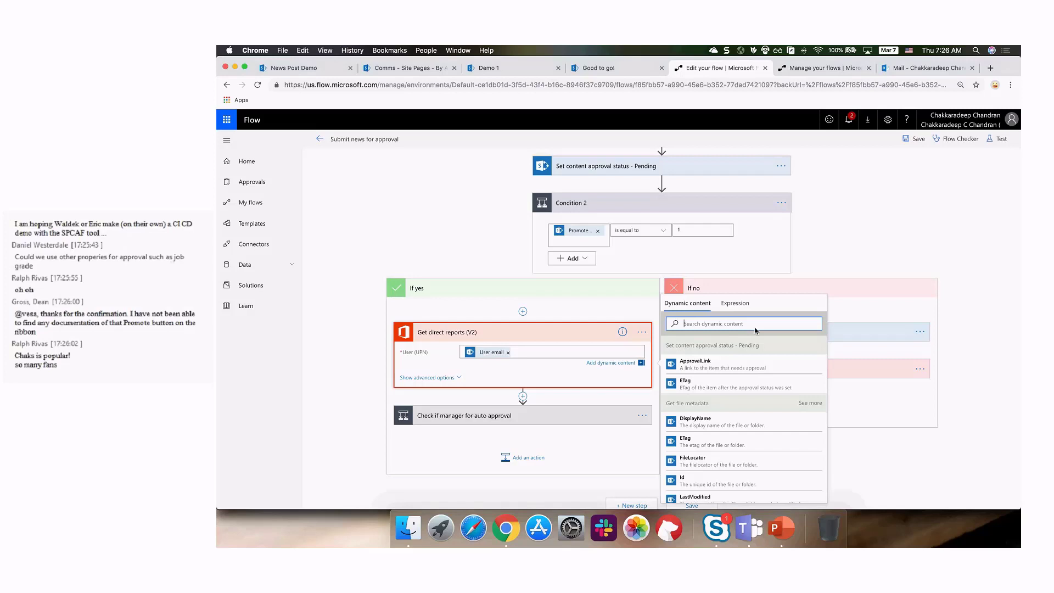
text(user email)
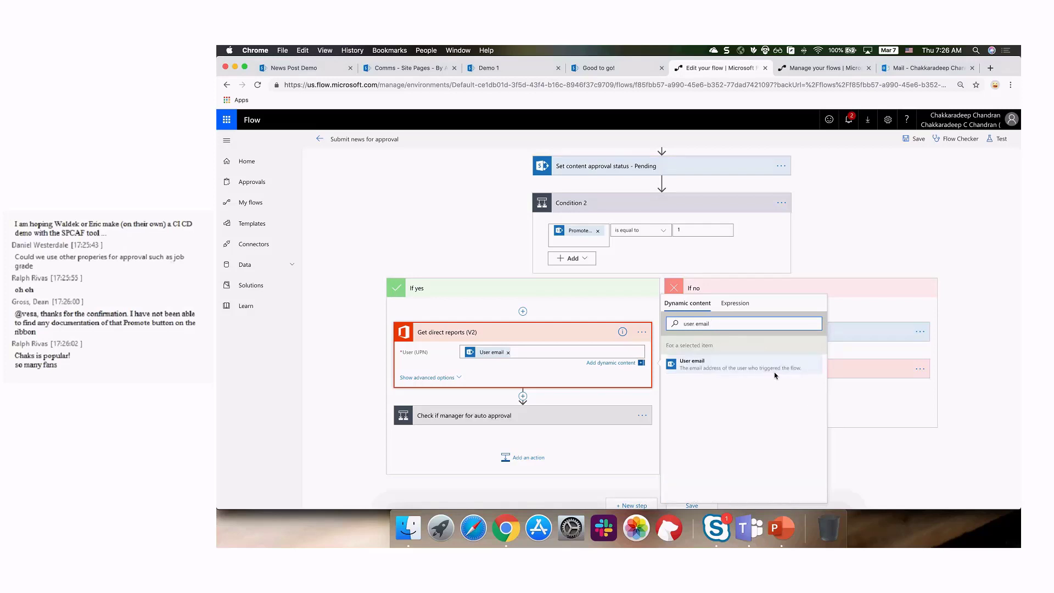
Expand the Check if manager for auto approval condition and inspect its length expression and the available Get direct reports outputs, then dismiss the list.
click(450, 415)
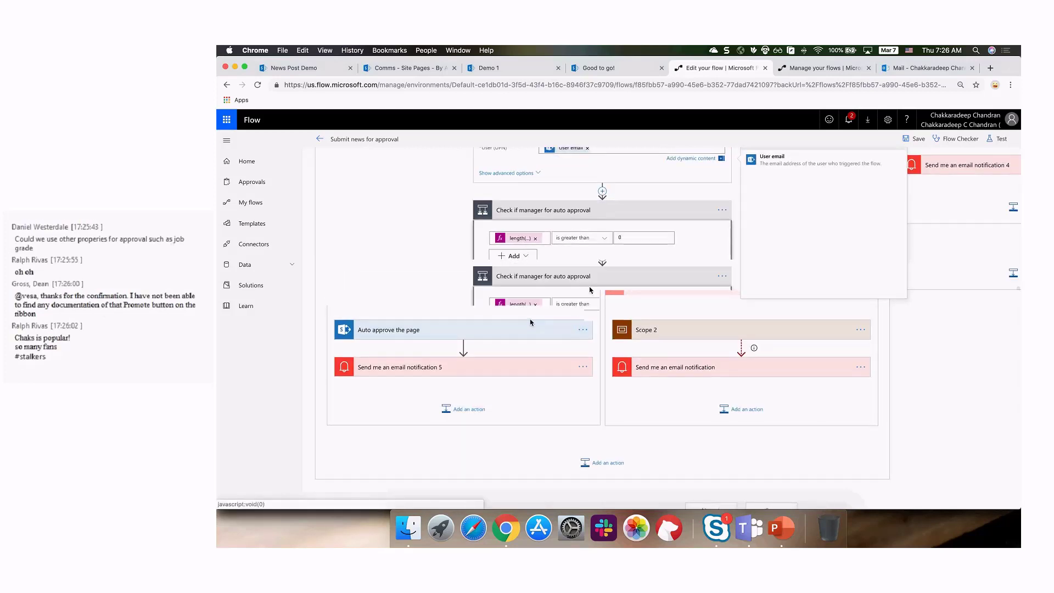
click(518, 305)
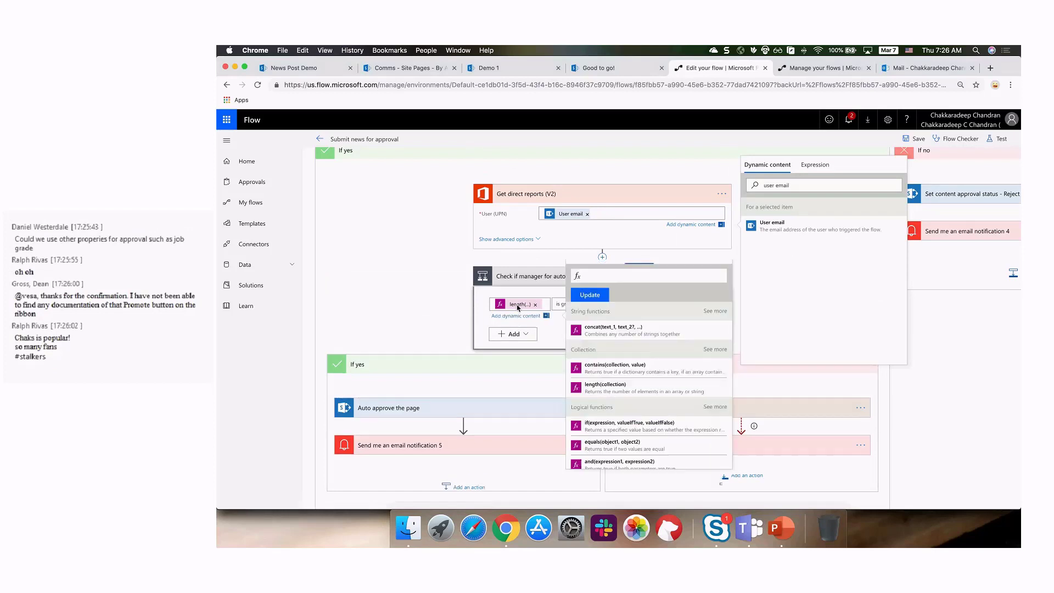
click(647, 268)
click(605, 246)
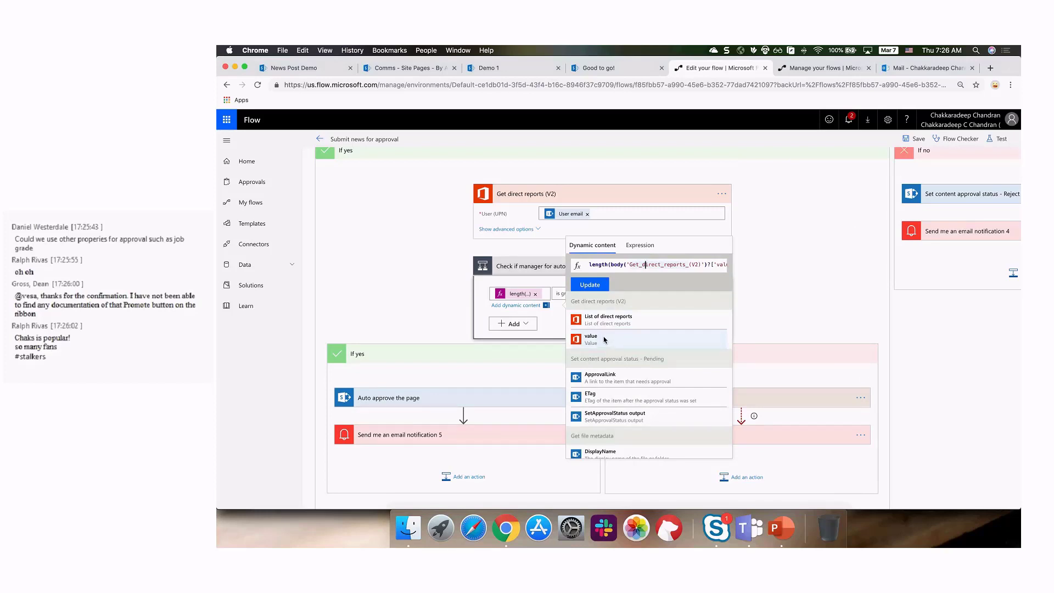
click(836, 281)
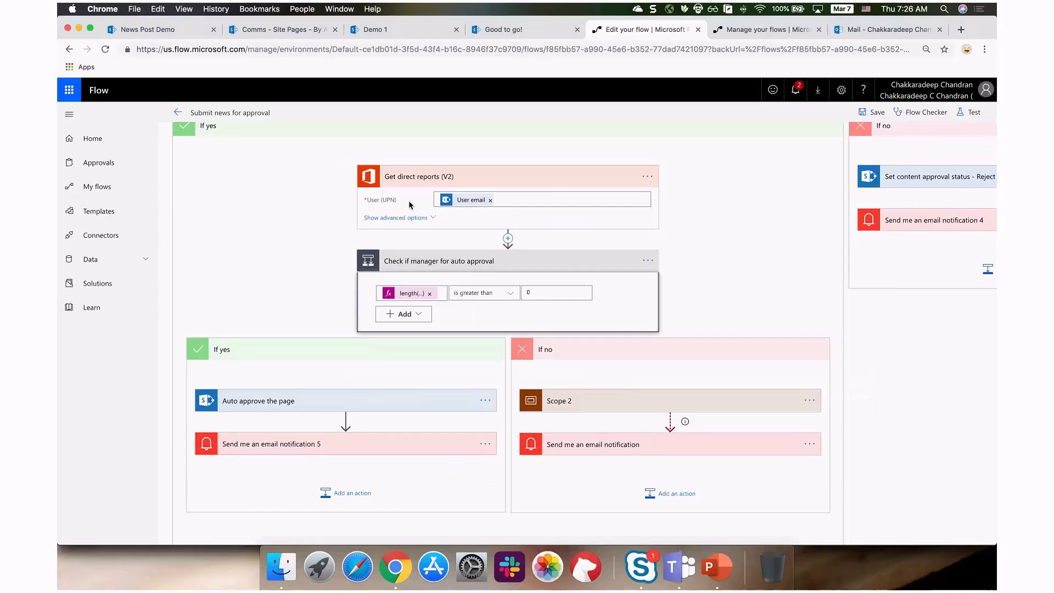
Switch to PowerPoint and go to the Parallel approvals item on the Demos slide.
click(718, 567)
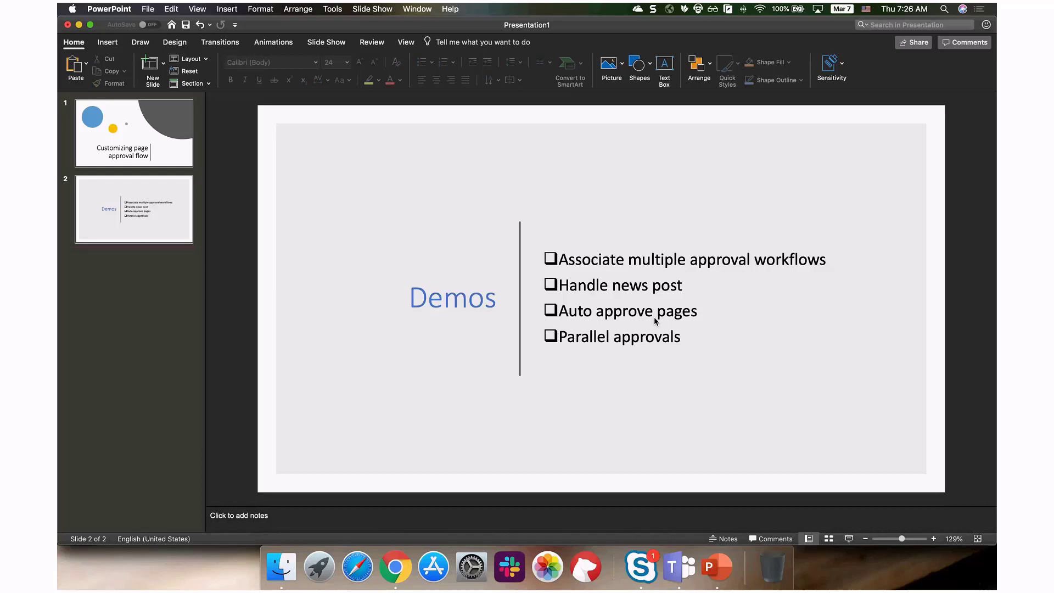
click(632, 341)
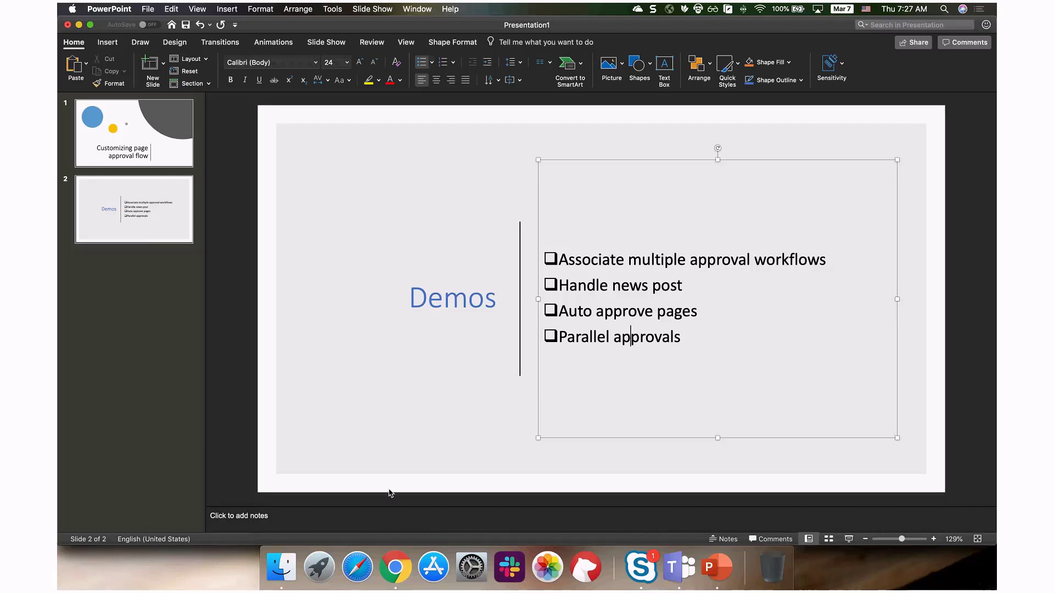
Return to the Comms site in Chrome and create a new page titled "Parallel approval demo".
click(398, 563)
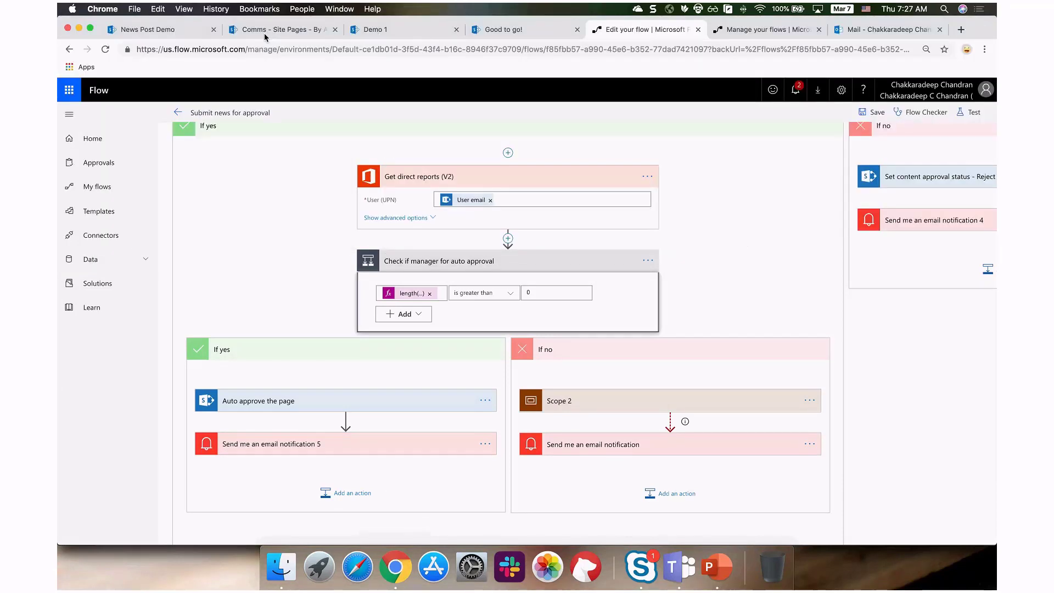
key(super+1)
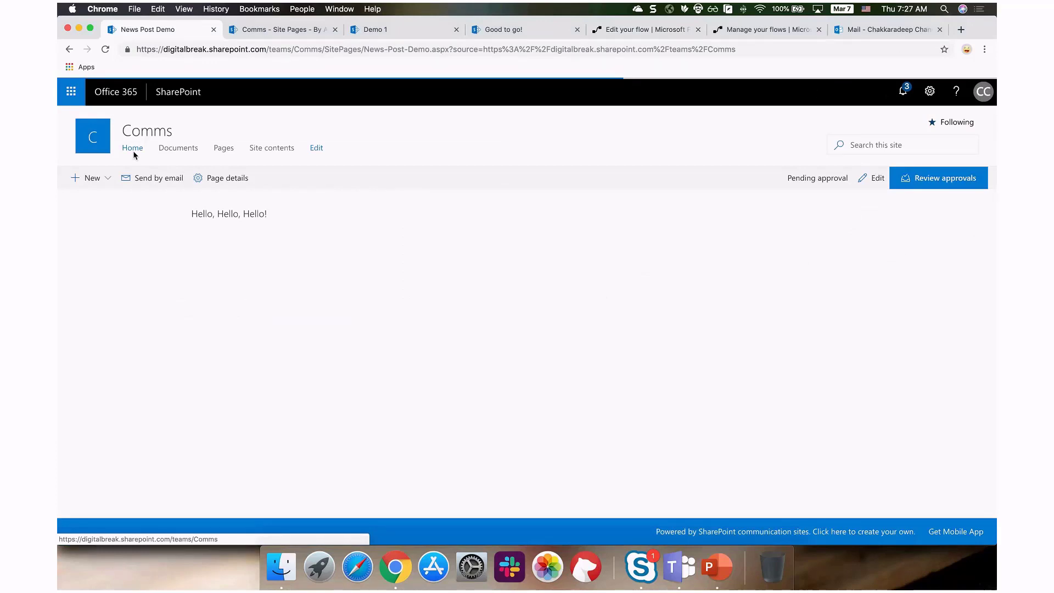
click(133, 151)
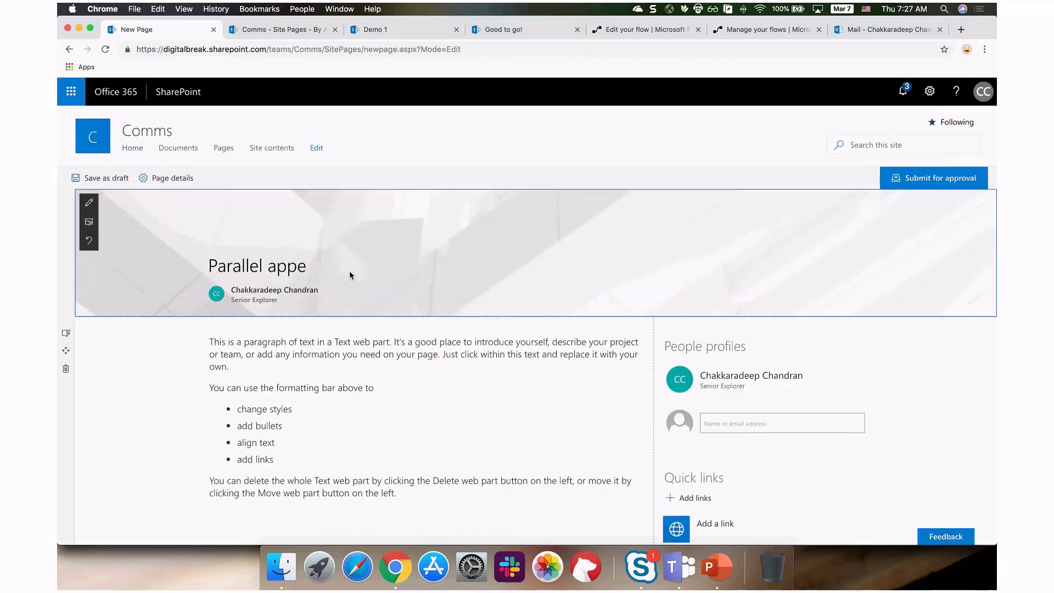
key(BackSpace)
text(roval demo)
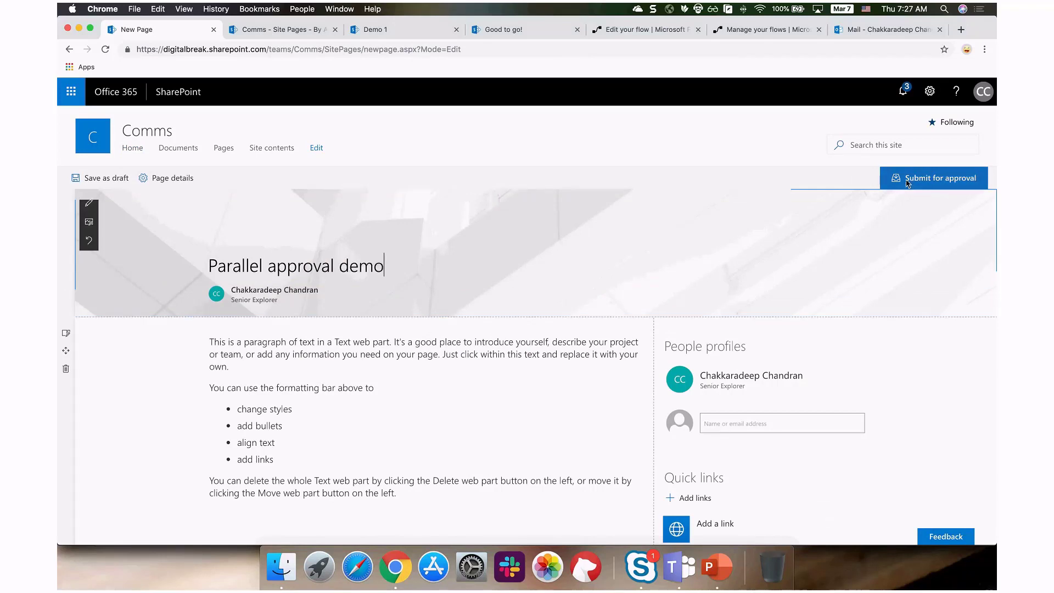
Submit the Parallel approval demo page through the Submit page for approval flow with the message "This is a parallel approval flow".
click(928, 178)
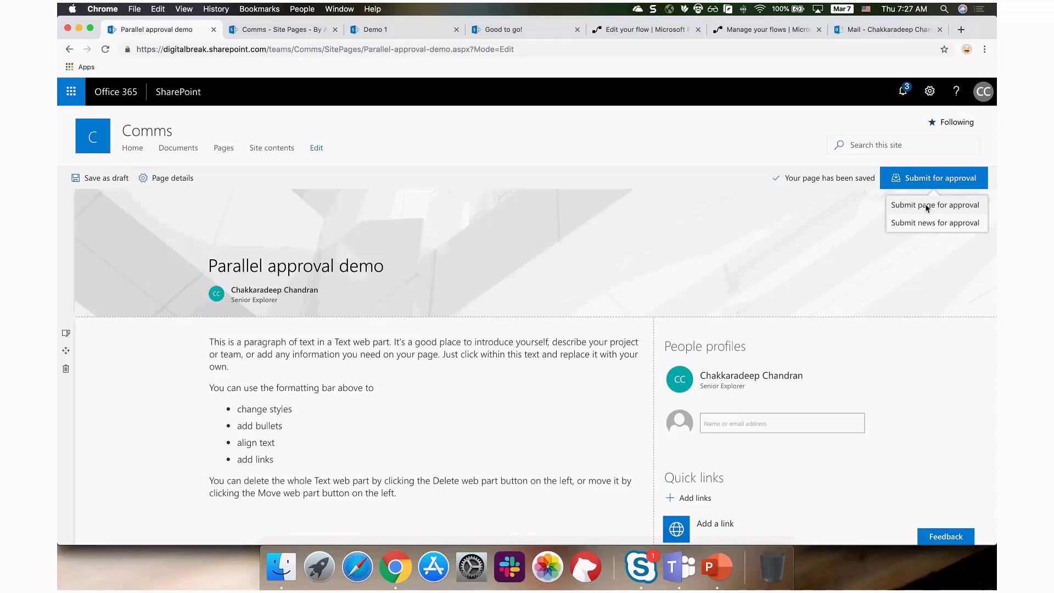
click(926, 205)
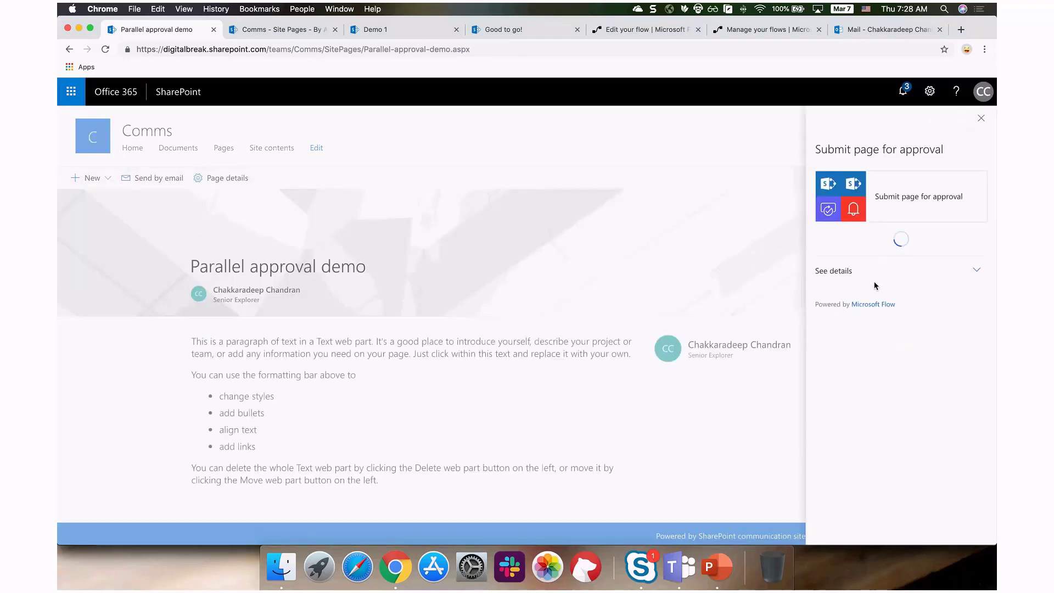
click(860, 271)
text(Th)
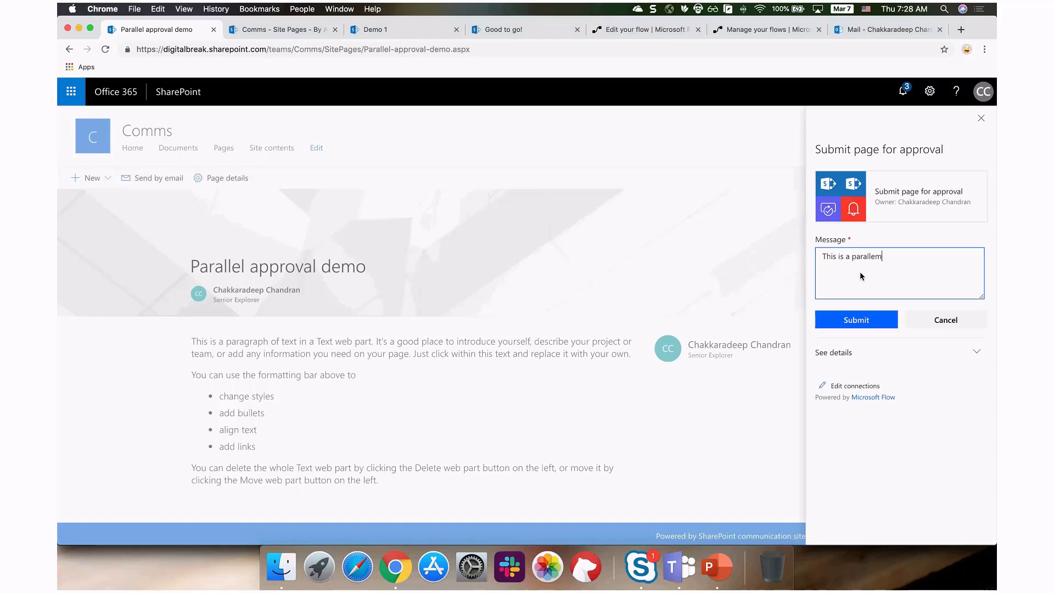
text(is is a parallel approval flow)
click(842, 314)
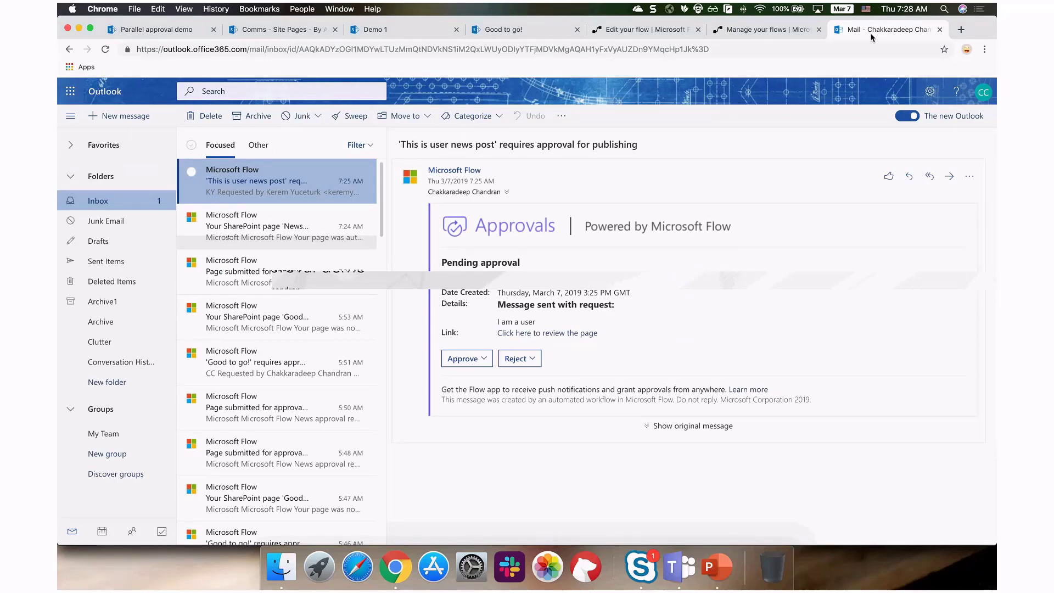
Approve the Parallel approval demo request from the page's approval review with the comment "This is great timing! Approved and awesome!".
click(299, 28)
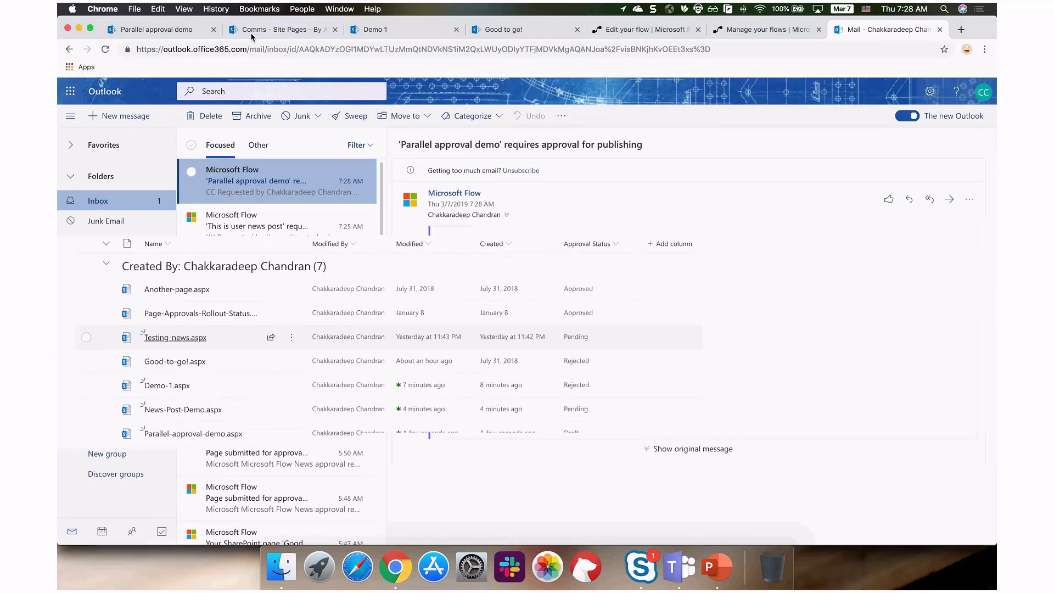
click(160, 33)
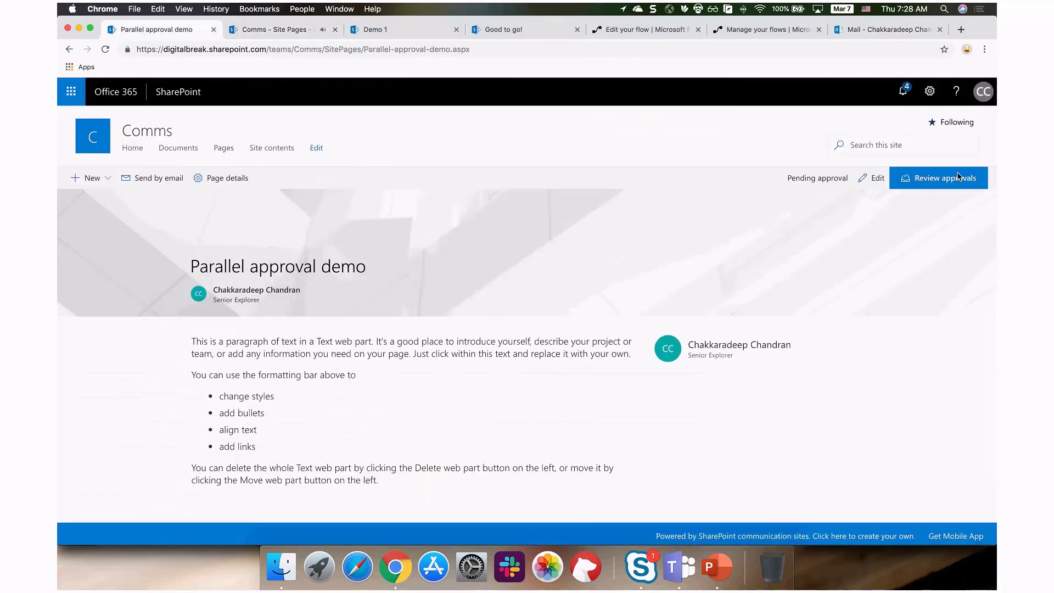
click(956, 175)
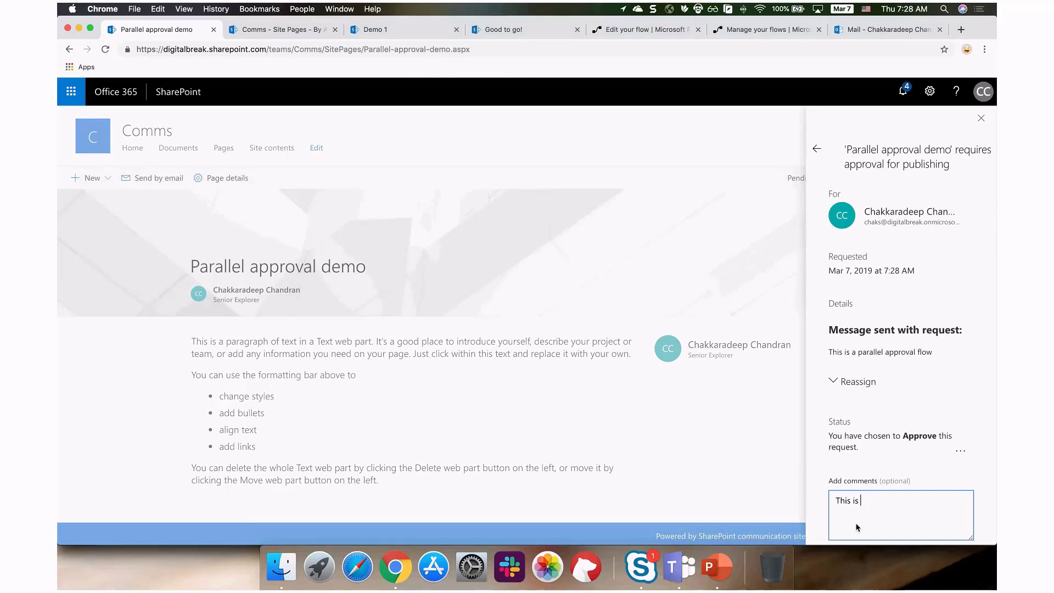
text(great to)
key(BackSpace)
text(iming! Approved and awesome!)
scroll(894, 445, down, 3)
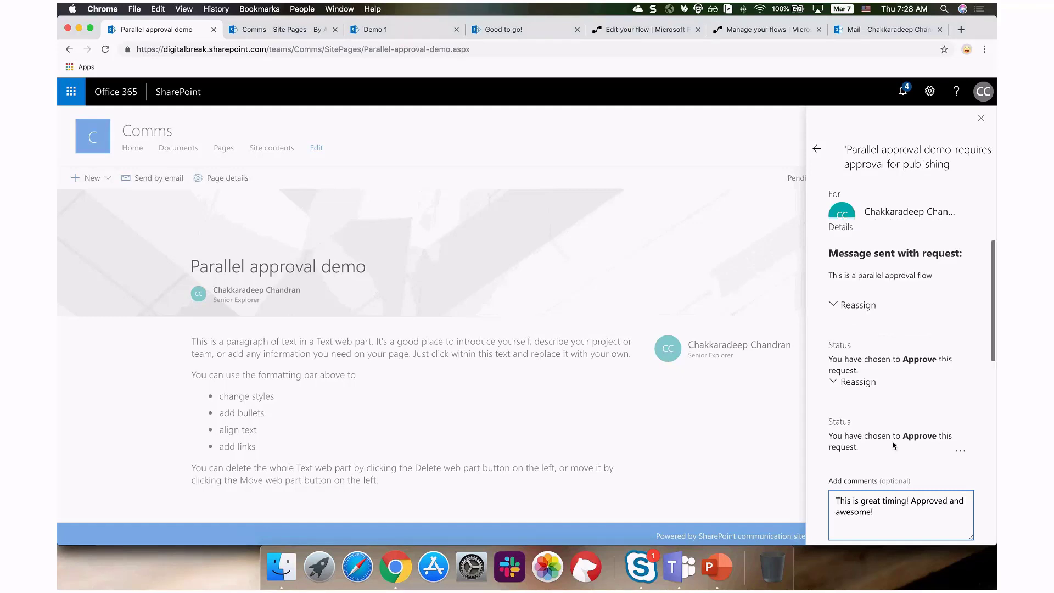
click(855, 495)
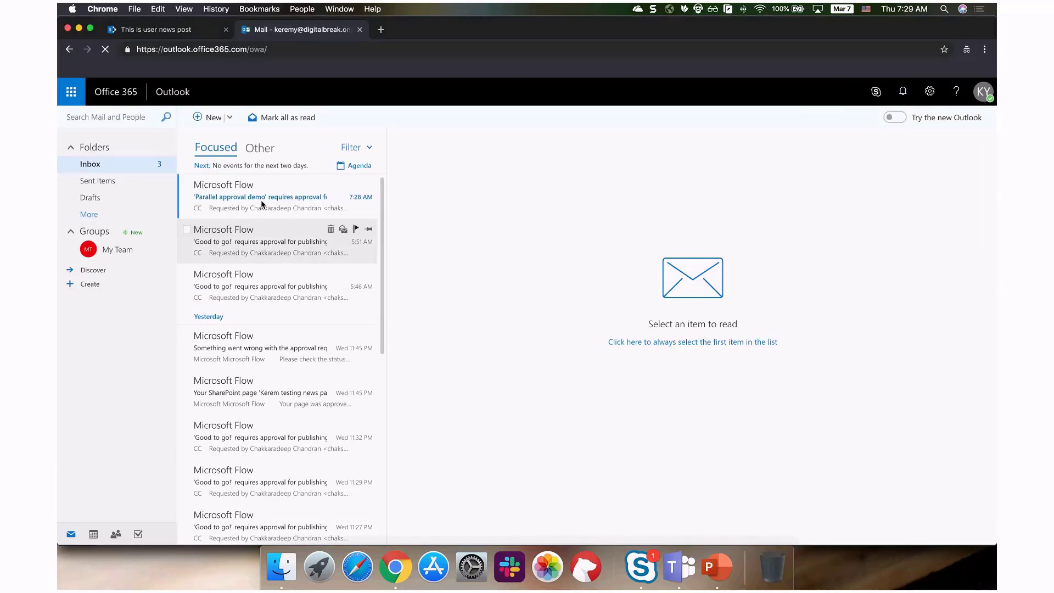
Reject the Parallel approval demo request from its approval email with the reason "This is too early to push this post! Please work with your PMM!".
click(261, 200)
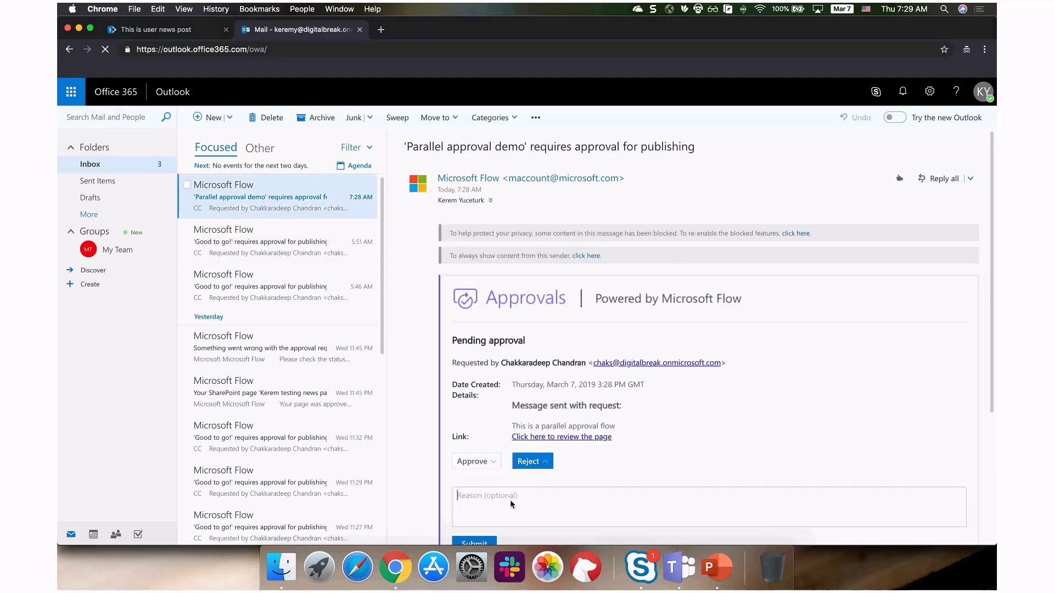
click(511, 504)
text(Wo)
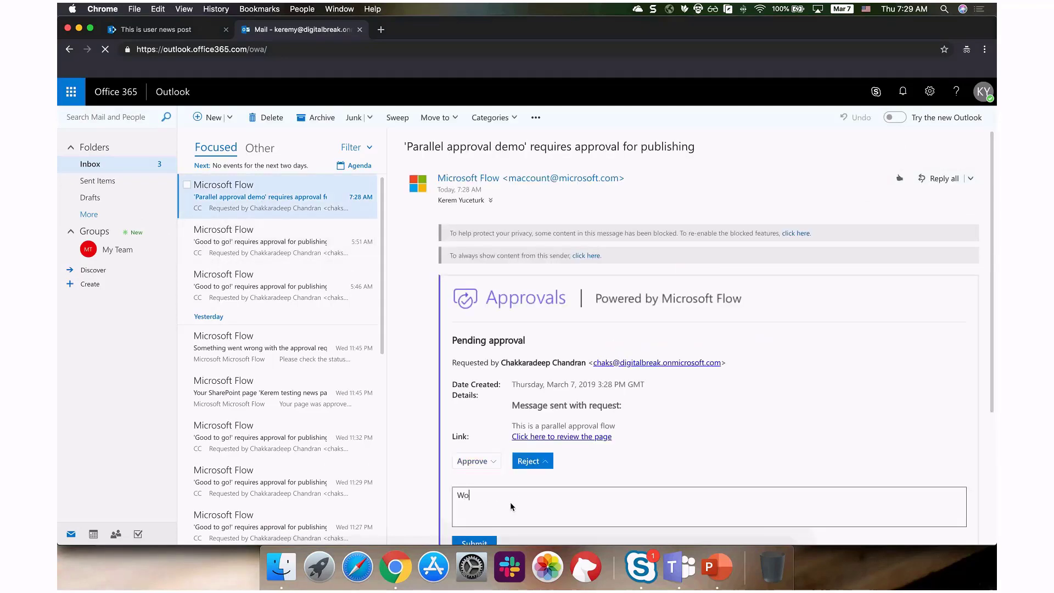
key(BackSpace)
key(BackSpace)
text(This is too early to push this post! Please w)
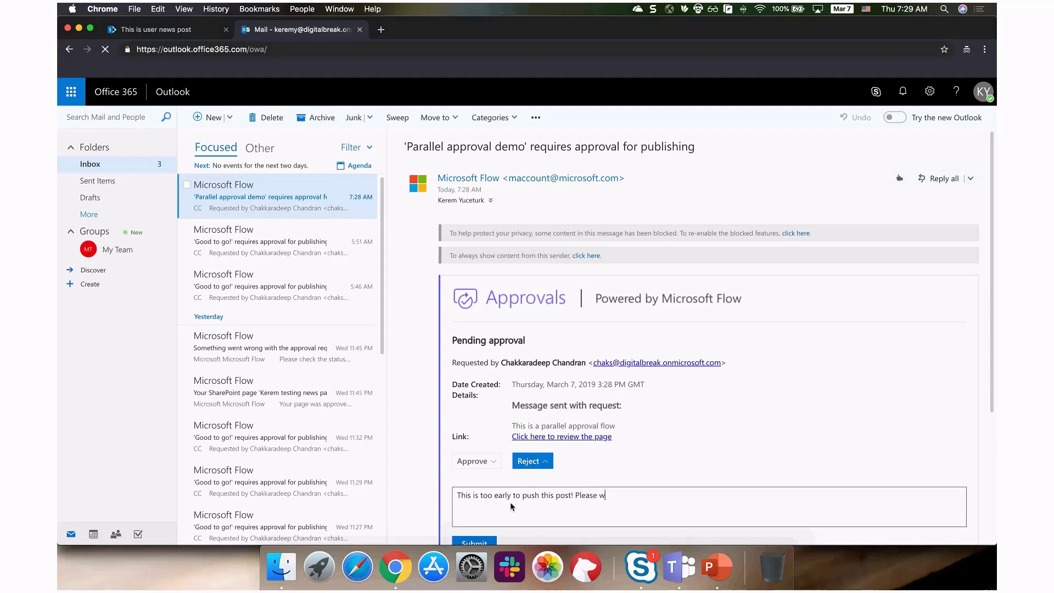
text(ork with y)
text(our PMM!)
scroll(510, 501, down, 4)
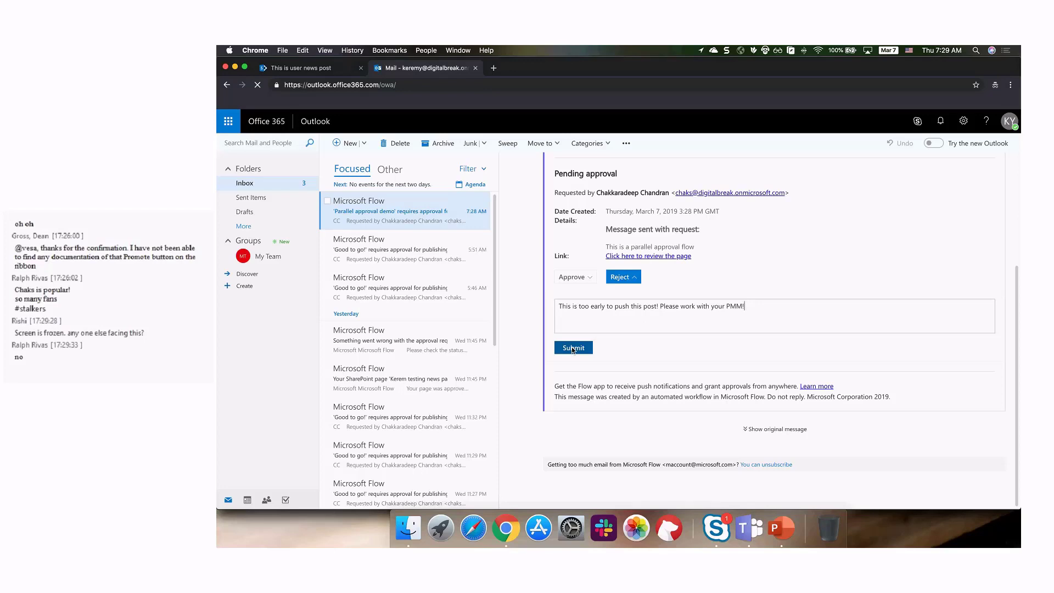
click(573, 348)
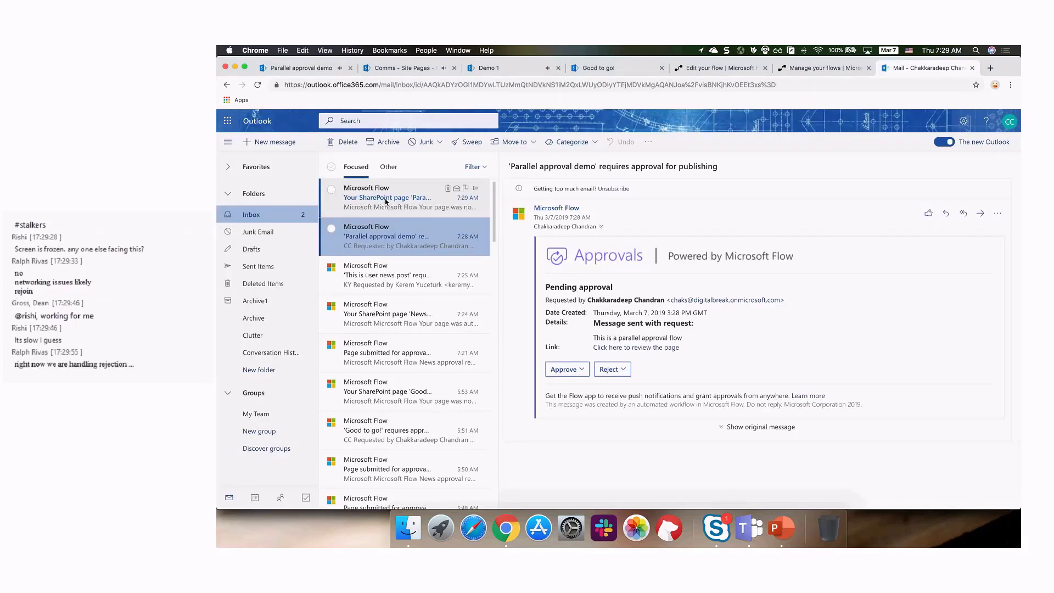
Open the rejection notification email for the Parallel approval demo page in the requester's inbox.
click(386, 202)
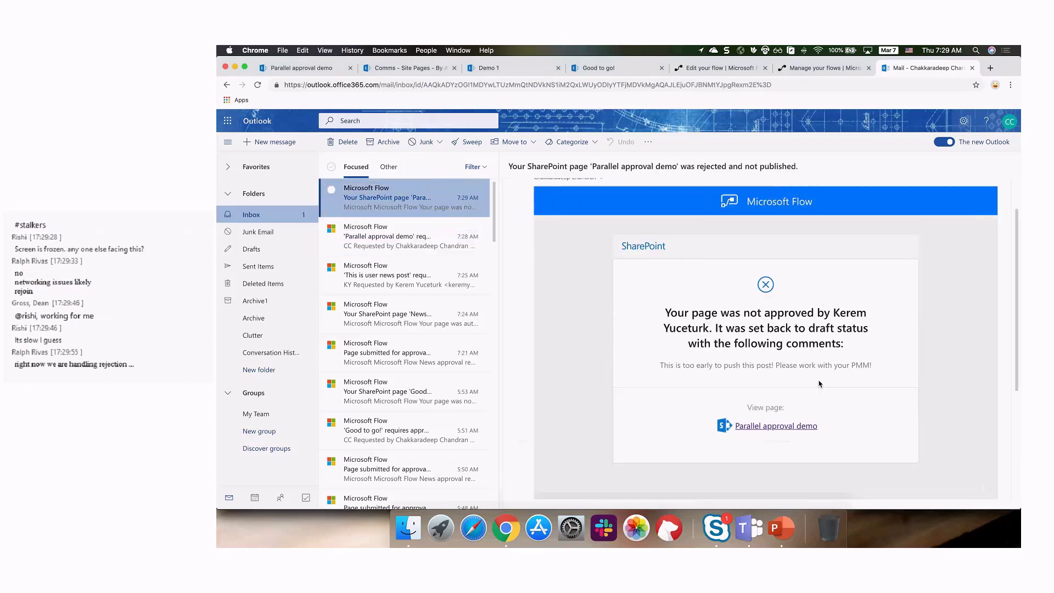
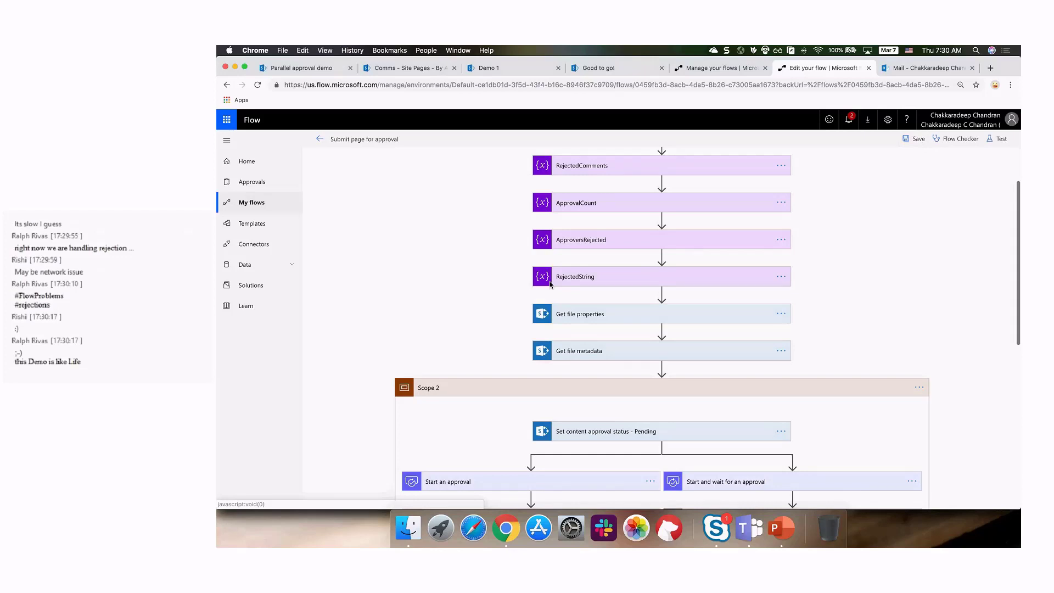
Examine the Start an approval action and the variable actions in both branches of its Condition in the Submit page for approval flow.
scroll(491, 204, down, 4)
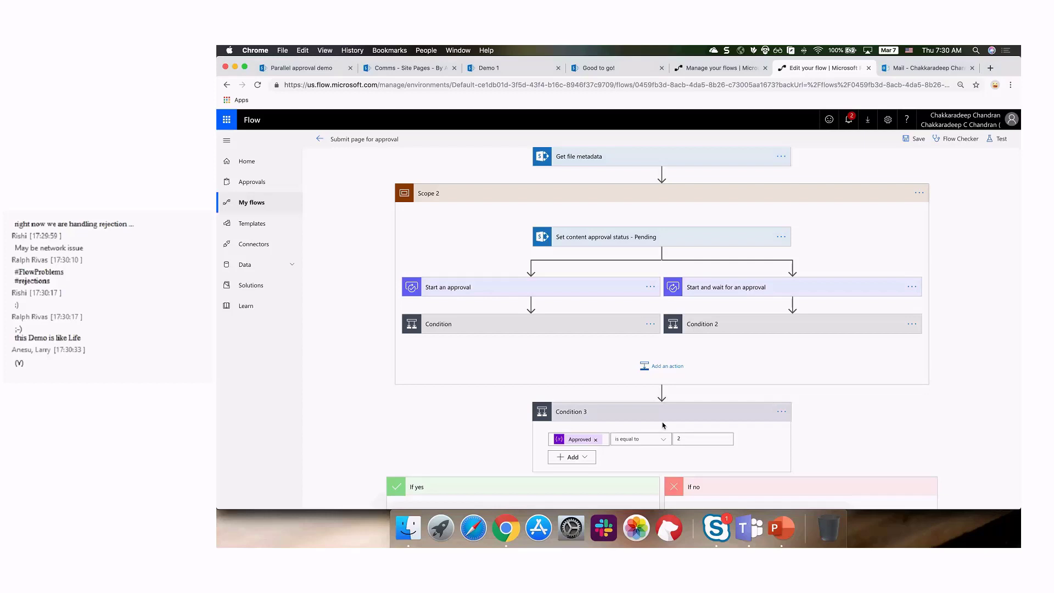
click(488, 287)
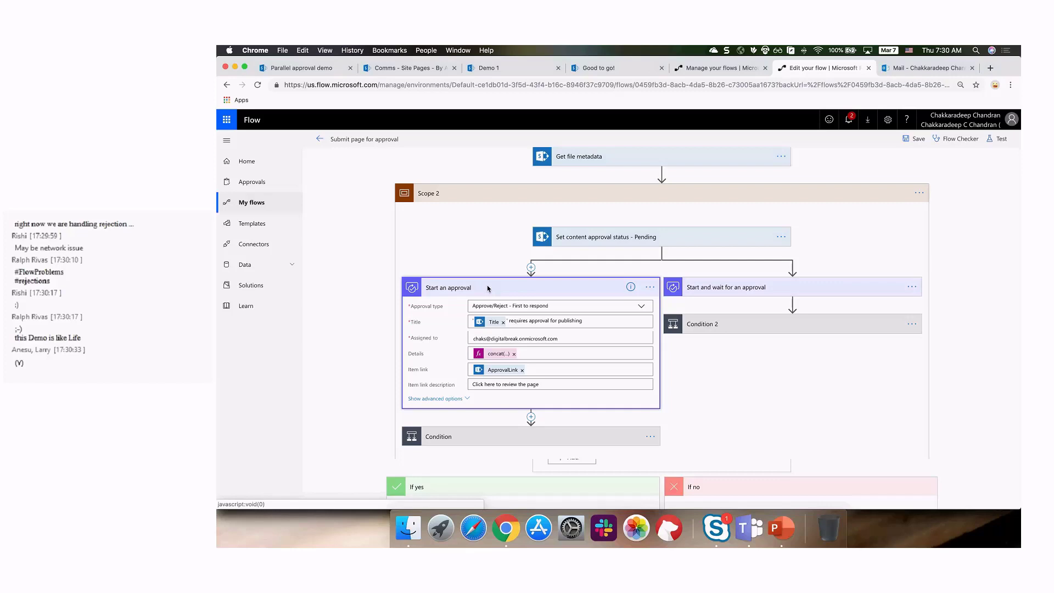
scroll(496, 371, down, 3)
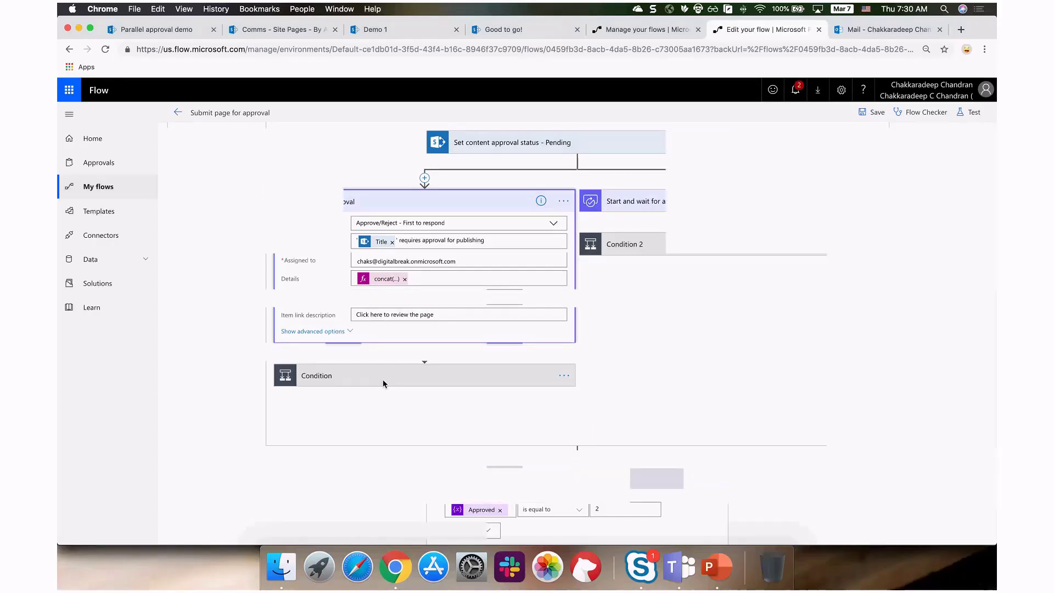
click(496, 369)
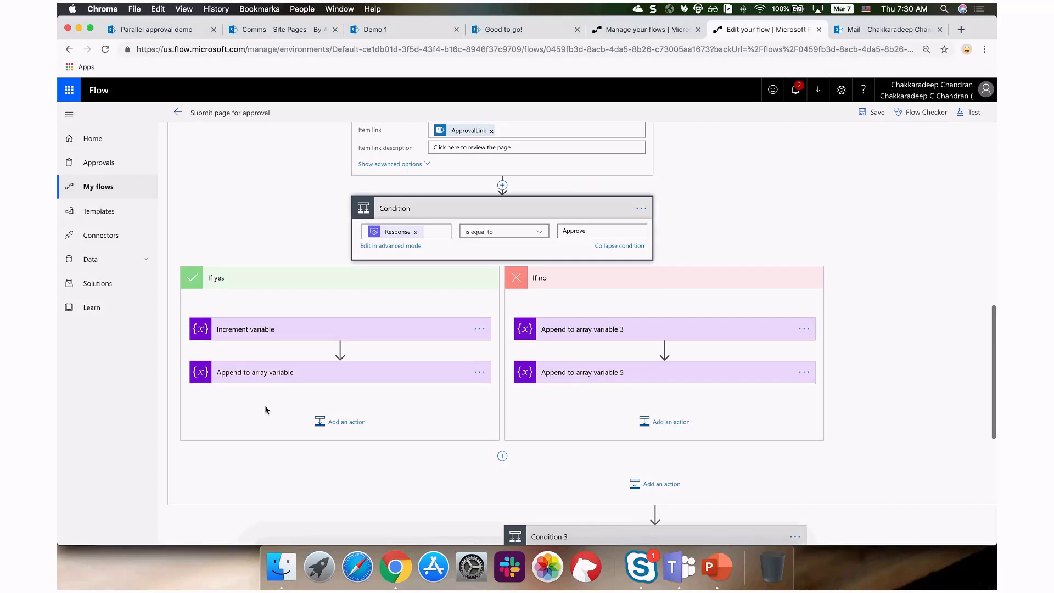
click(277, 328)
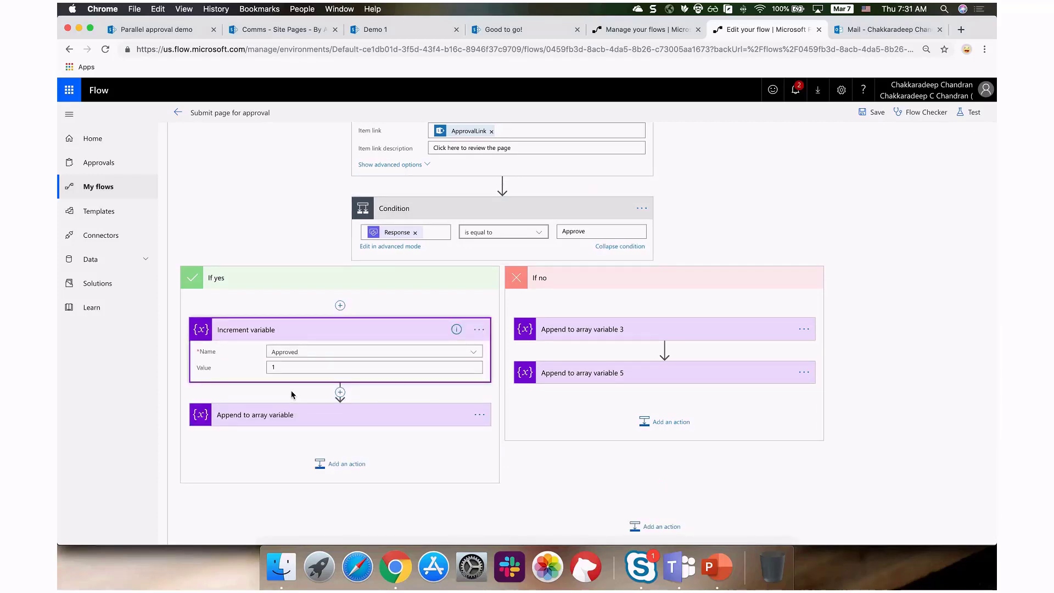
click(292, 415)
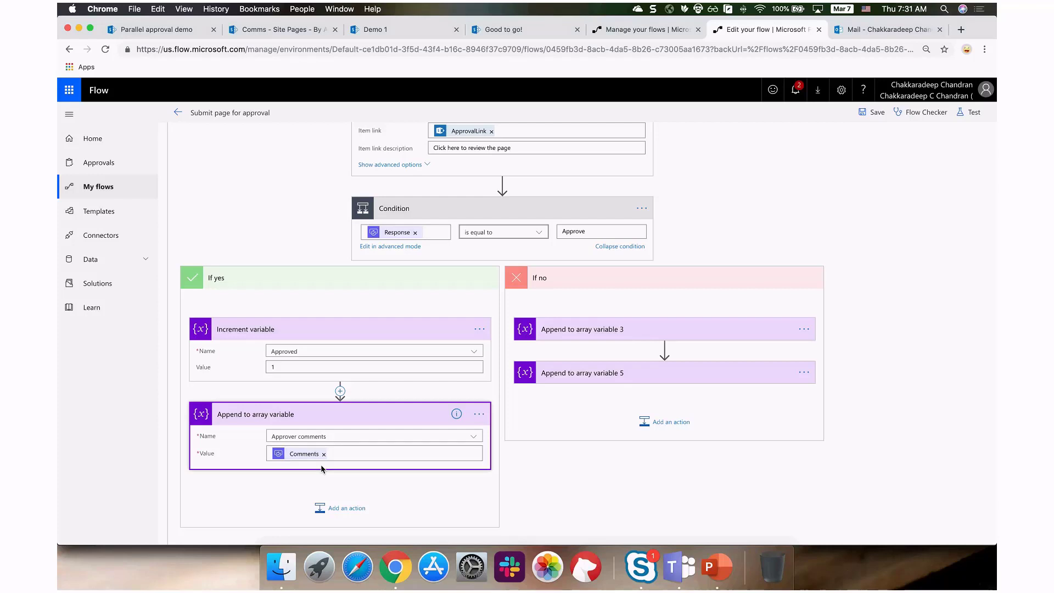
click(629, 331)
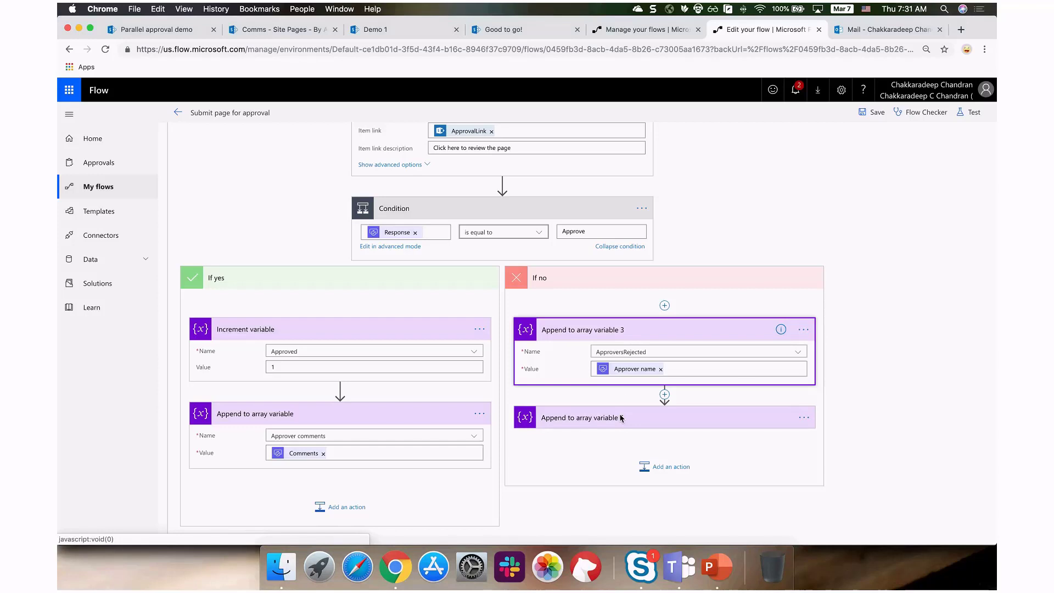
click(621, 419)
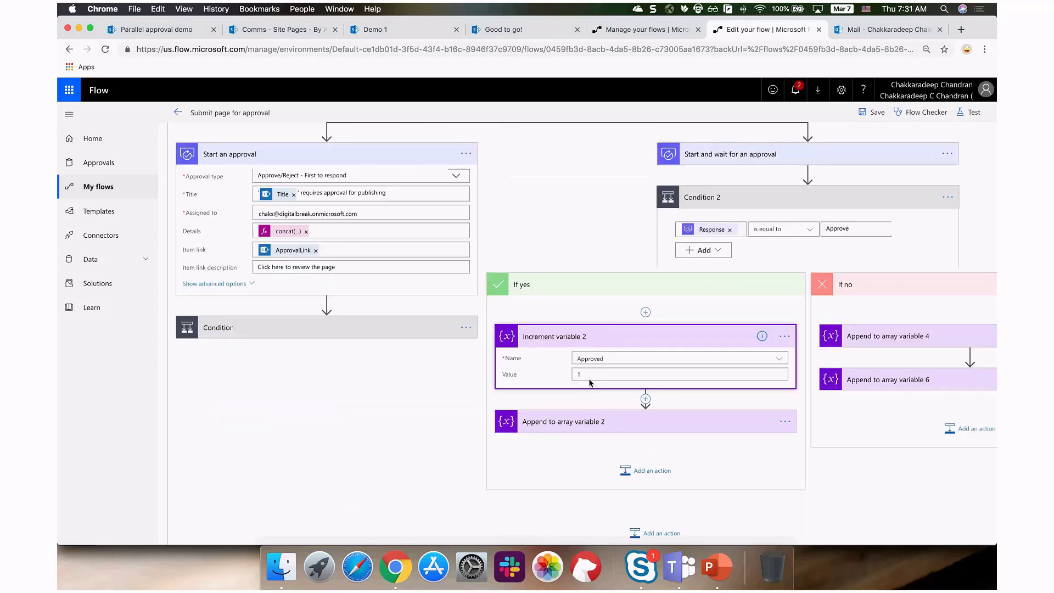
Check the Append to array variable 2 settings in Condition 2's If yes branch, and collapse that branch's variable actions.
click(604, 421)
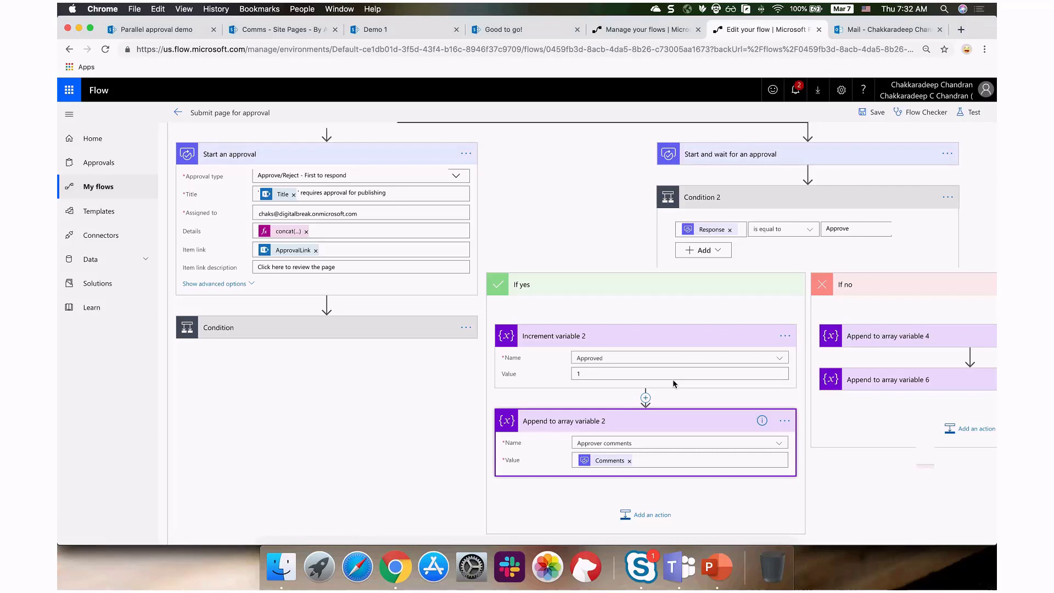
scroll(673, 379, down, 3)
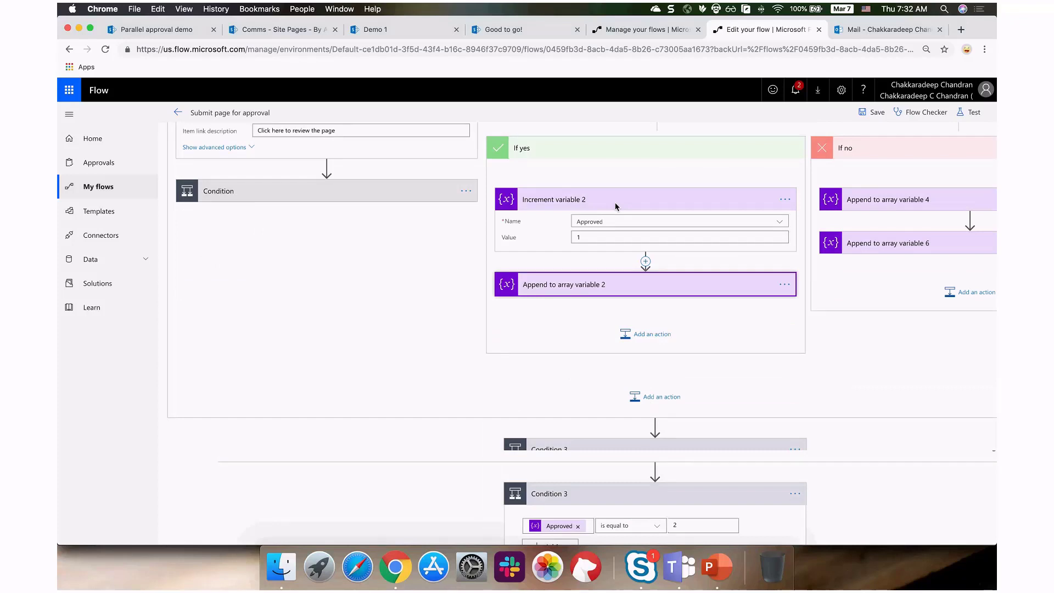
click(614, 202)
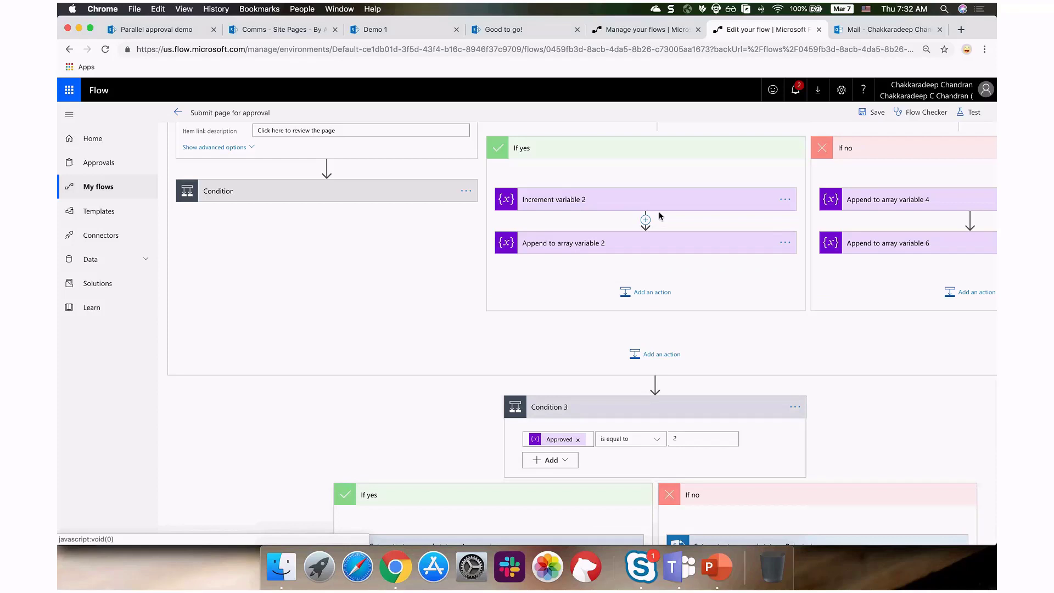
Examine Condition 3's check on the Approved variable and expand Send me an email notification 2 in its If yes branch.
scroll(460, 224, up, 3)
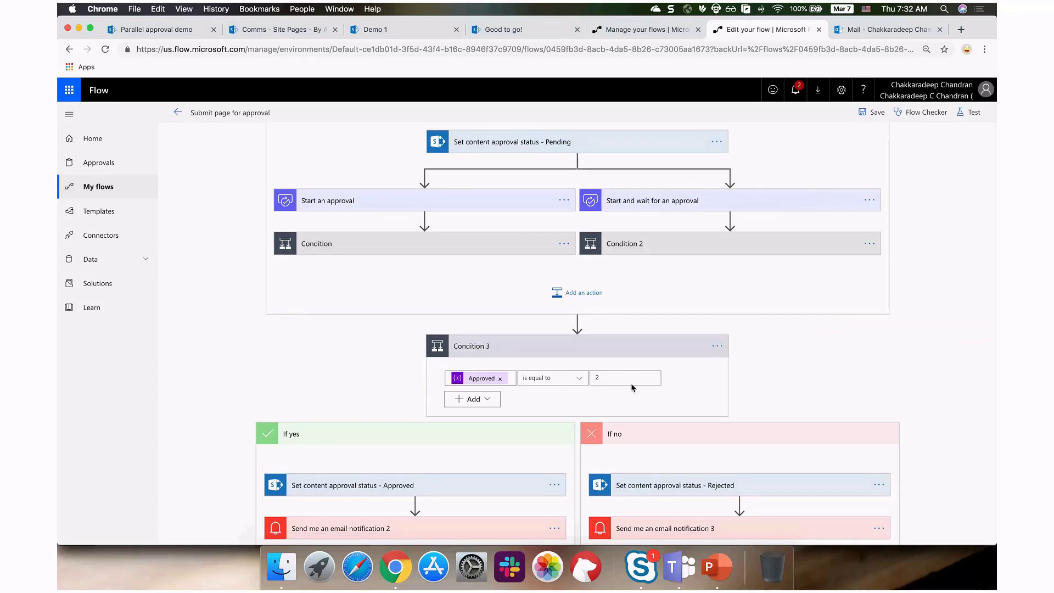
scroll(632, 387, down, 2)
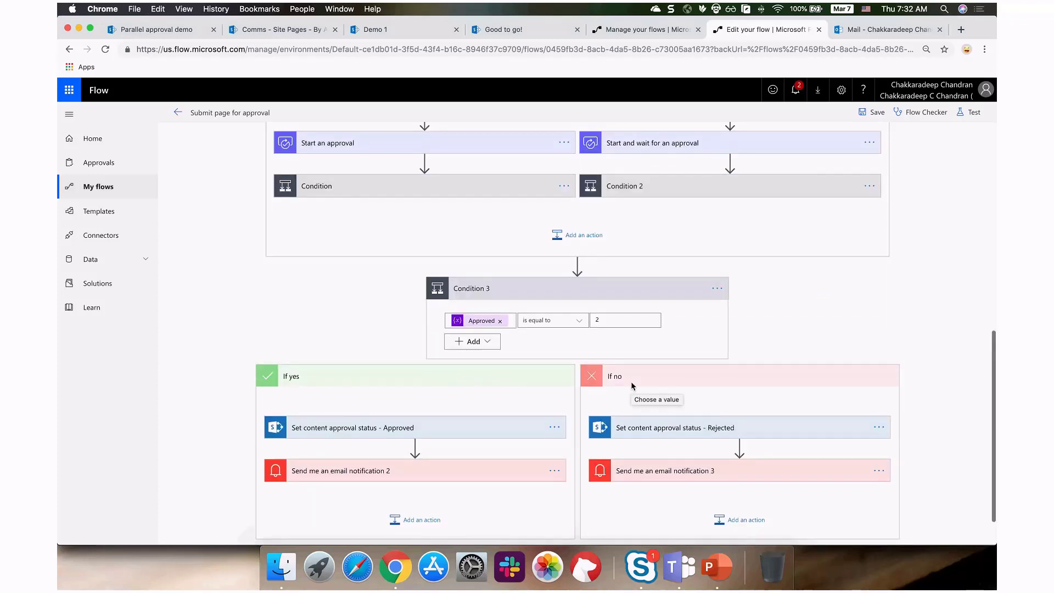
scroll(631, 386, down, 1)
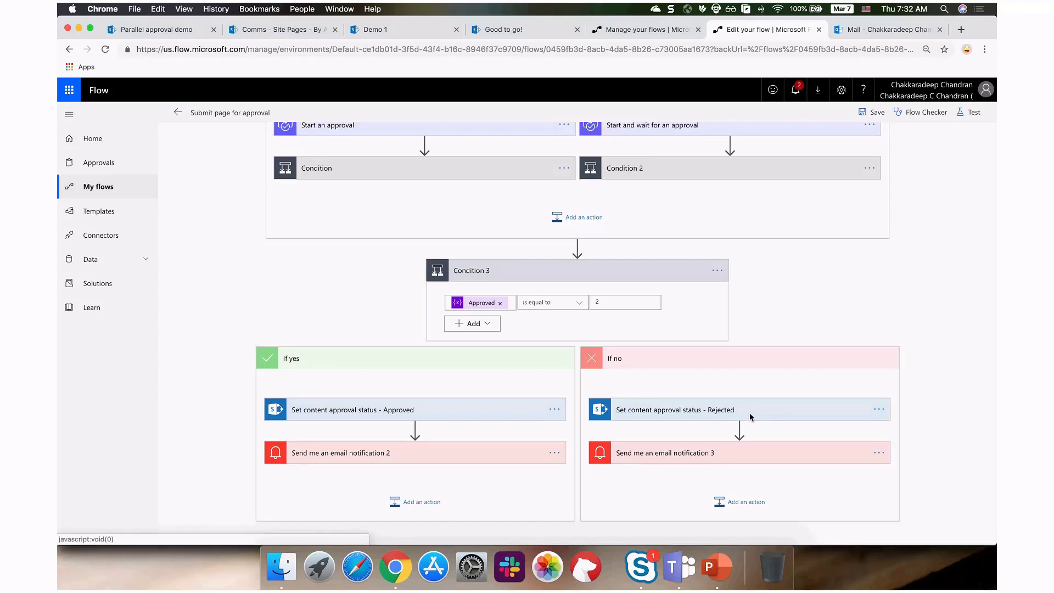
click(385, 453)
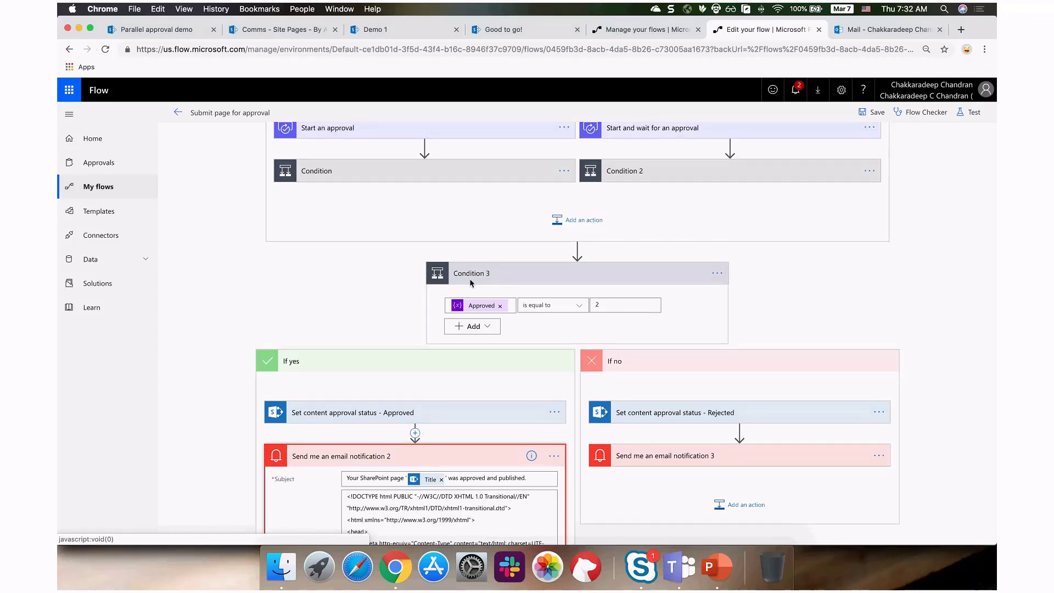
Review the approval and rejection variables initialized at the start of the flow, and collapse the RejectedString action.
scroll(509, 510, up, 15)
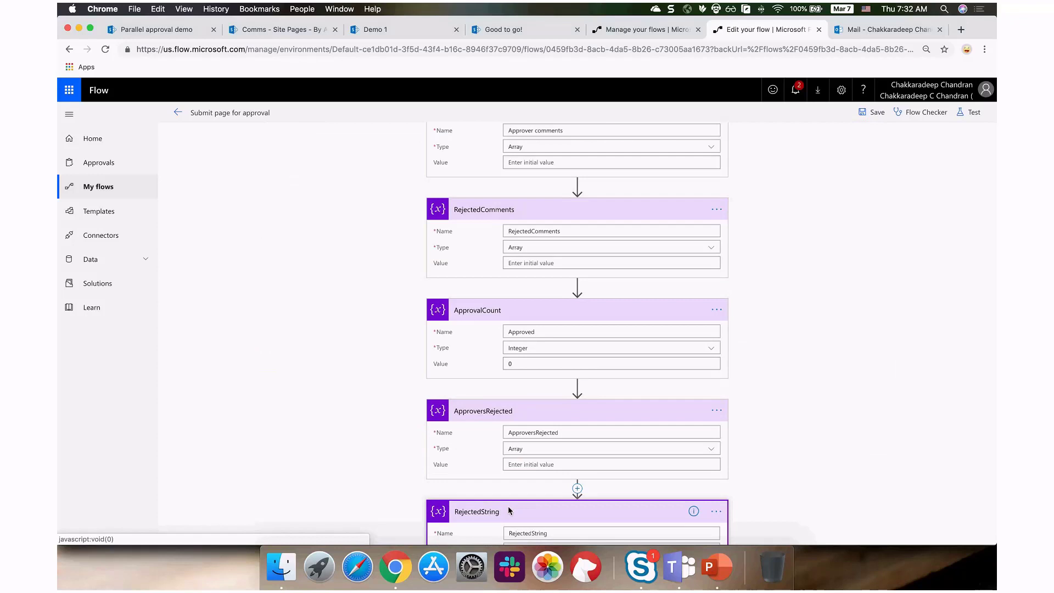
click(509, 511)
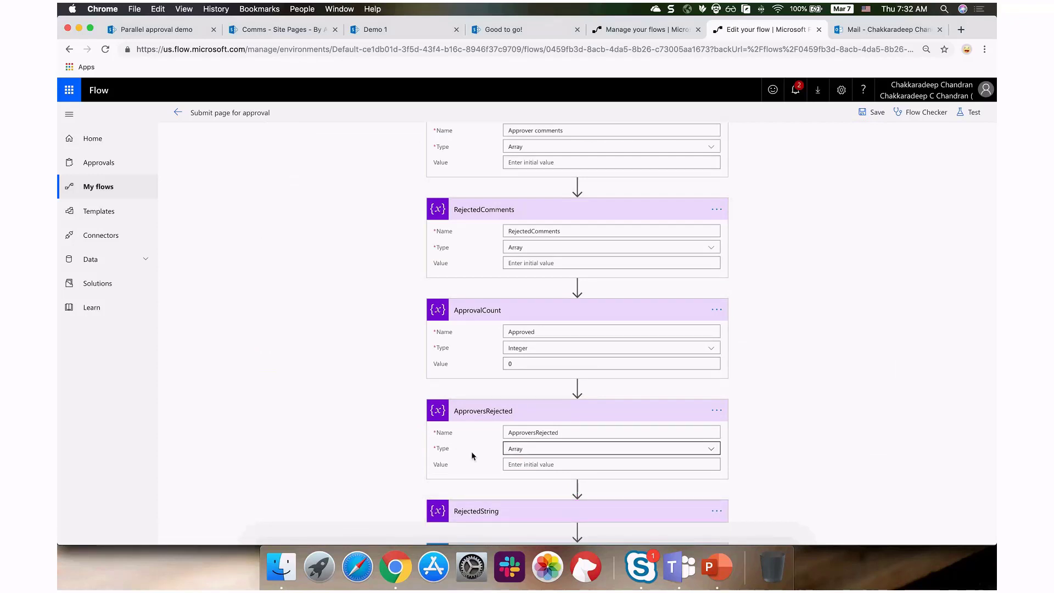
scroll(577, 213, up, 3)
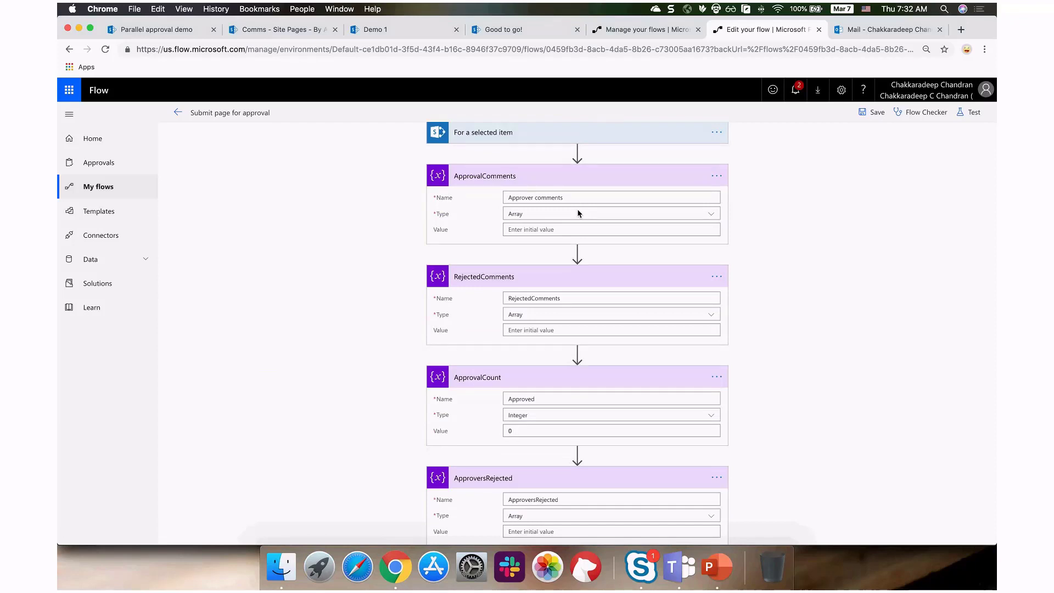
Look through the HTML body of Send me an email notification 2, and collapse the action.
scroll(577, 213, down, 10)
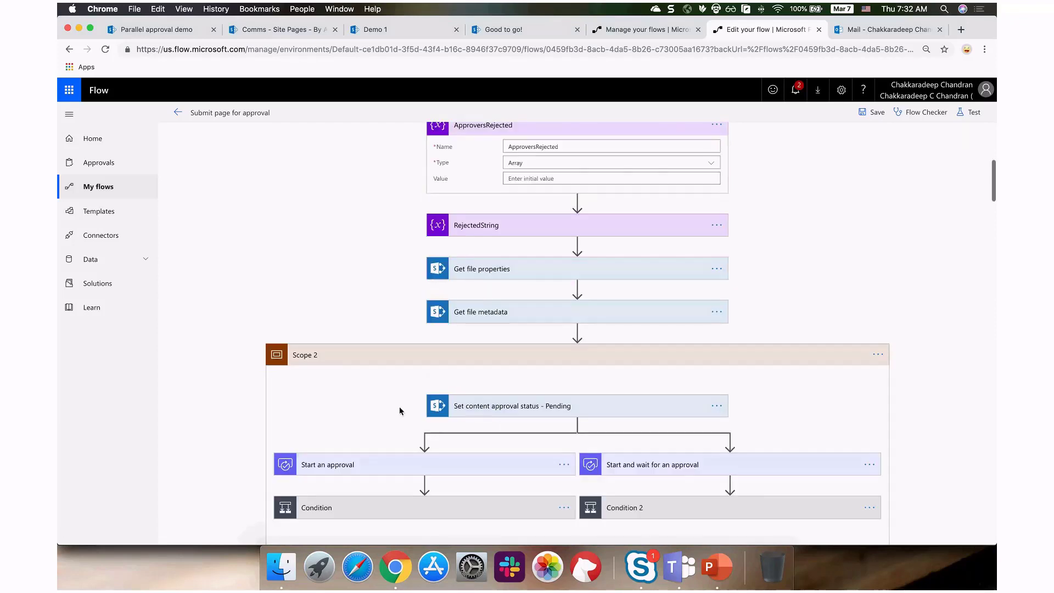
scroll(400, 406, down, 15)
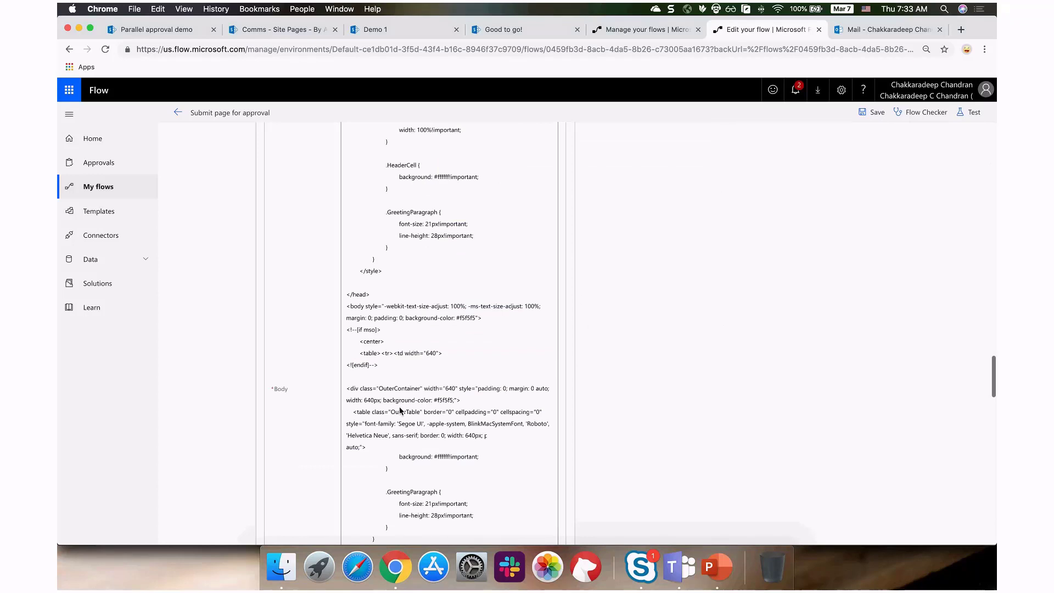
scroll(400, 411, down, 10)
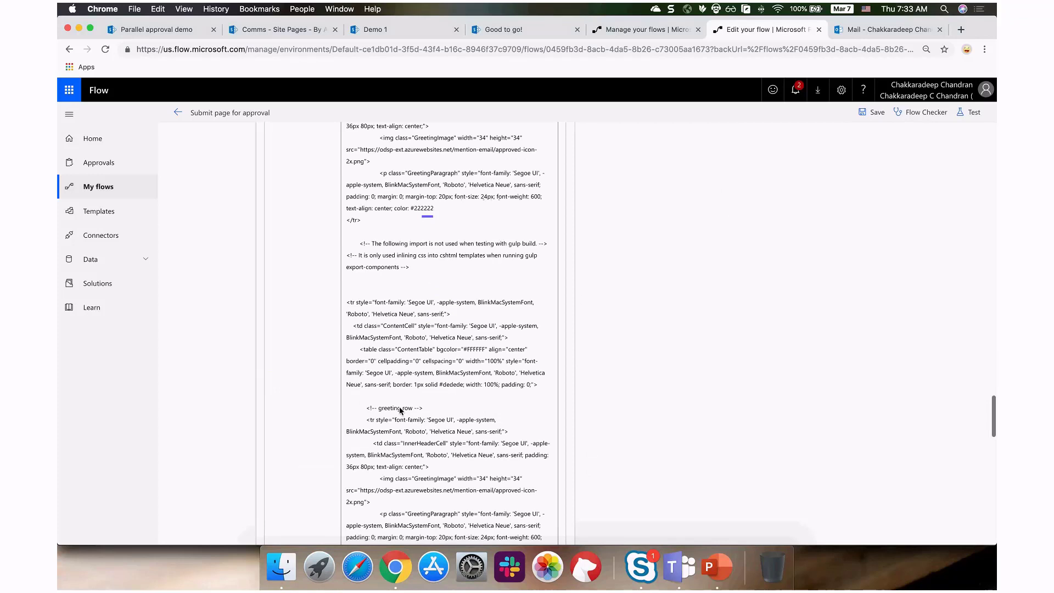
scroll(399, 410, up, 20)
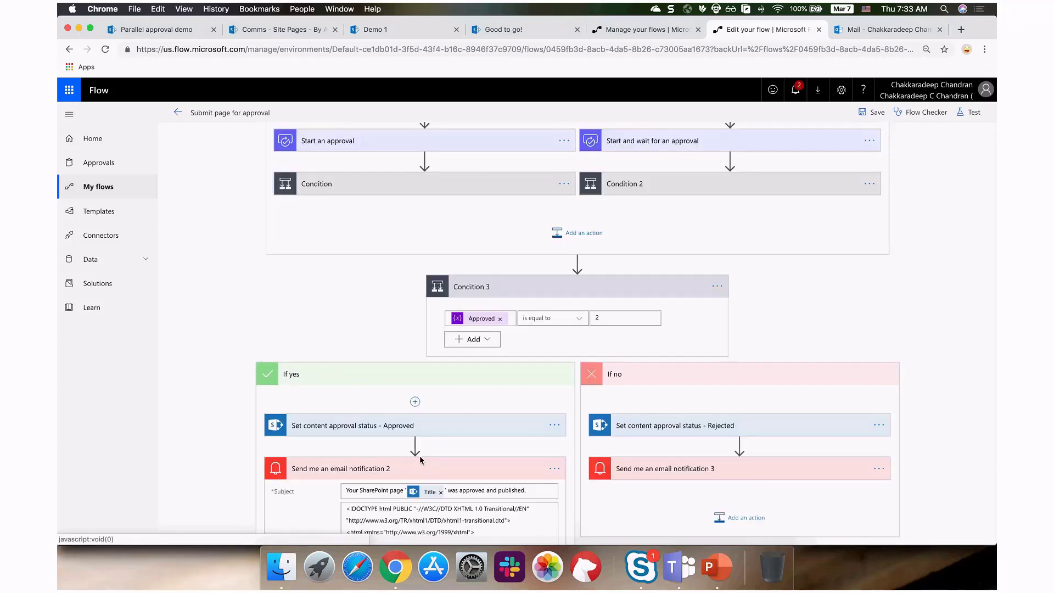
click(421, 461)
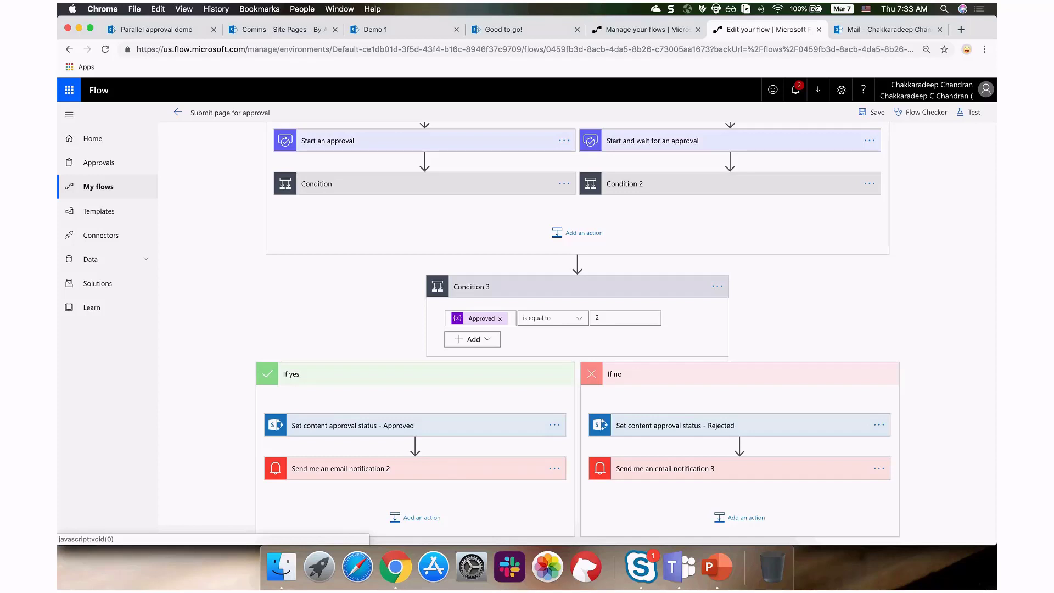
Examine the join expressions for ApproversRejected and RejectedComments in the body of Send me an email notification 3.
click(853, 469)
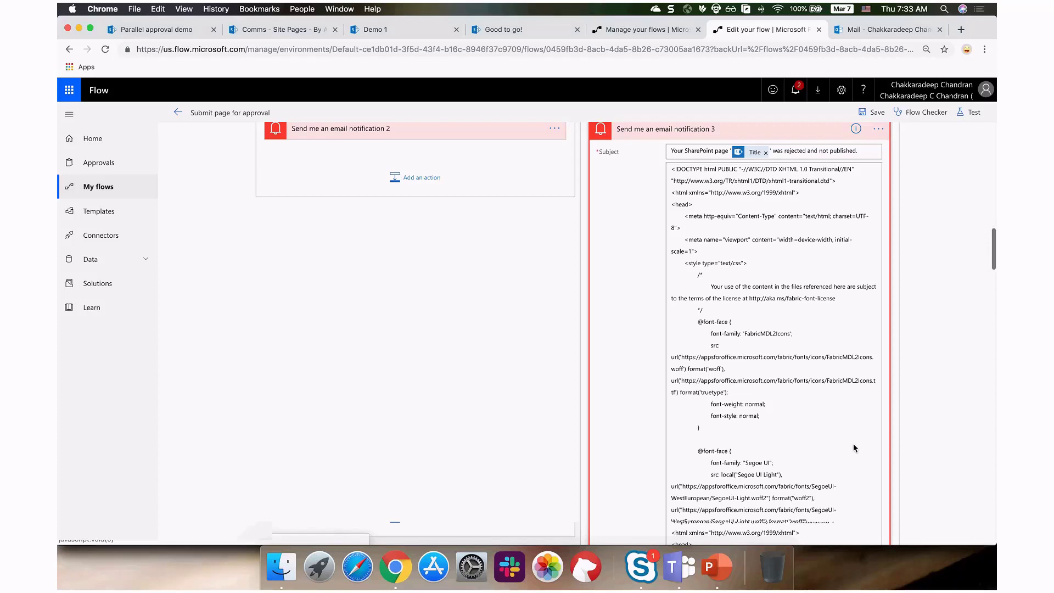
scroll(728, 295, down, 10)
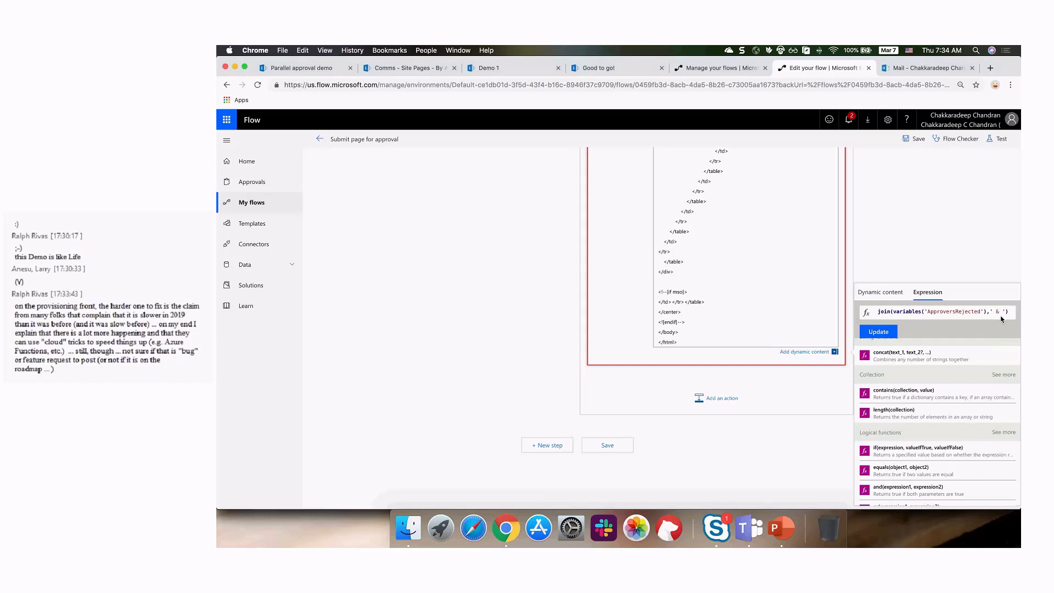
click(879, 331)
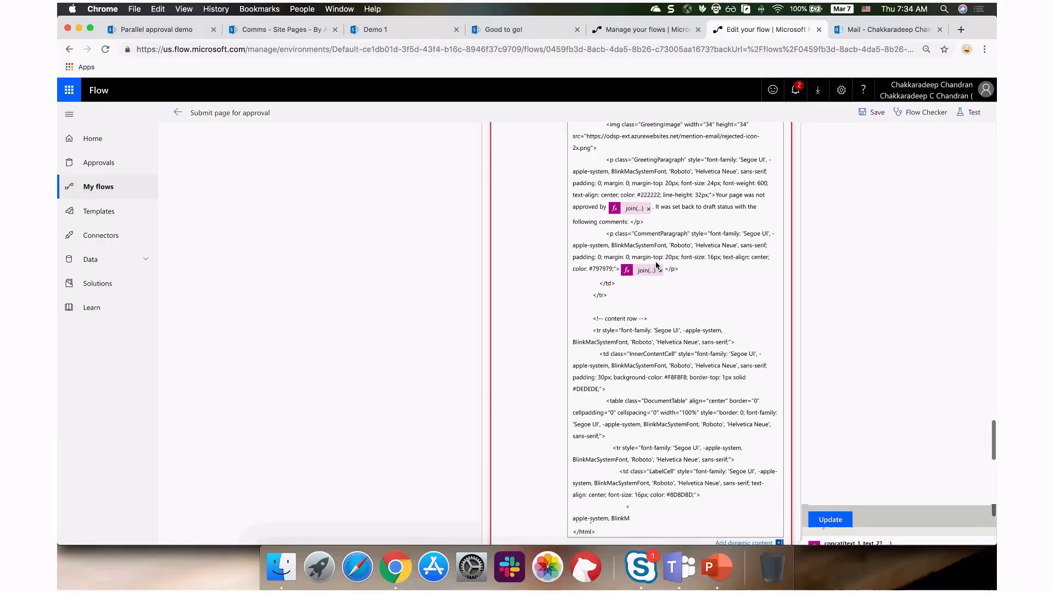
click(656, 268)
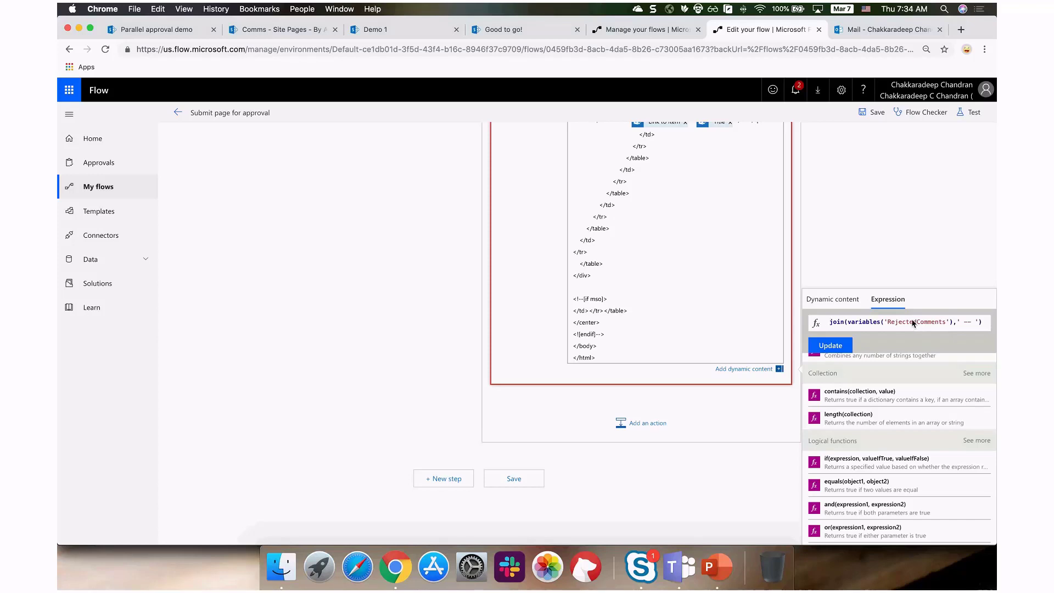
click(861, 246)
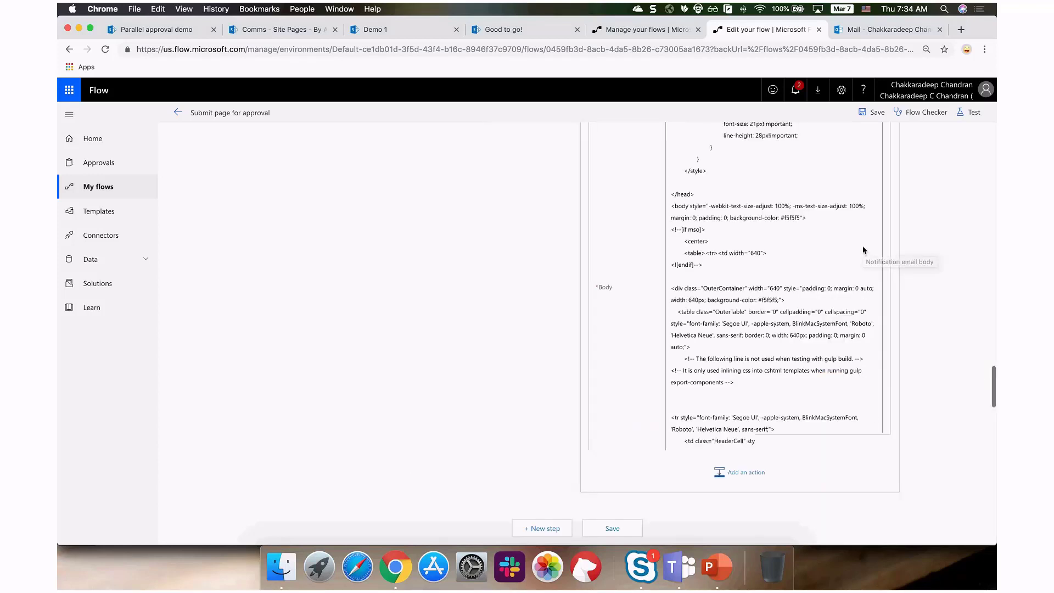
Switch to PowerPoint and return to the Demos slide.
scroll(863, 251, up, 10)
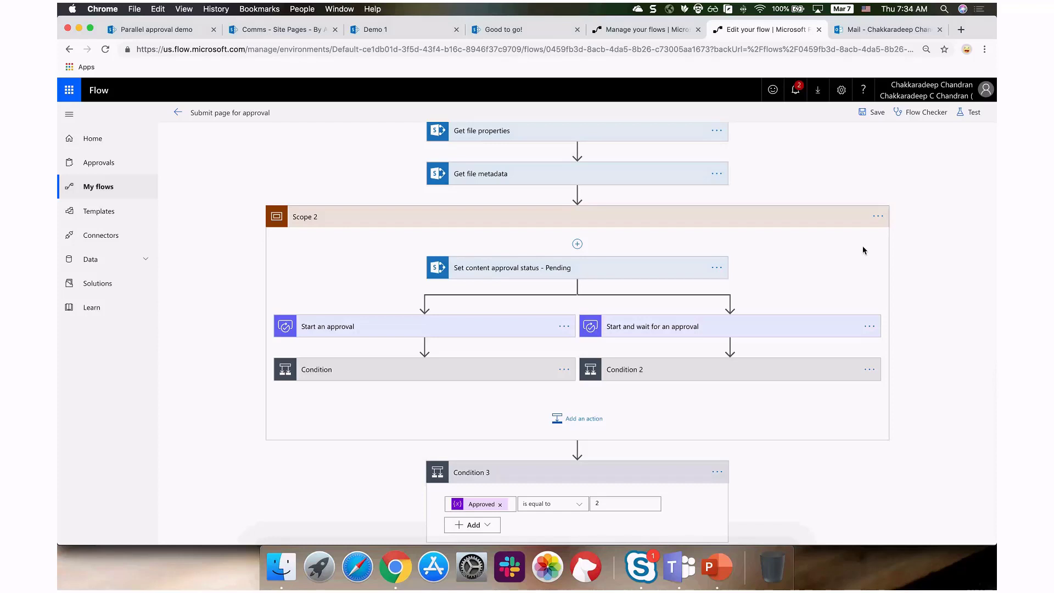
click(708, 571)
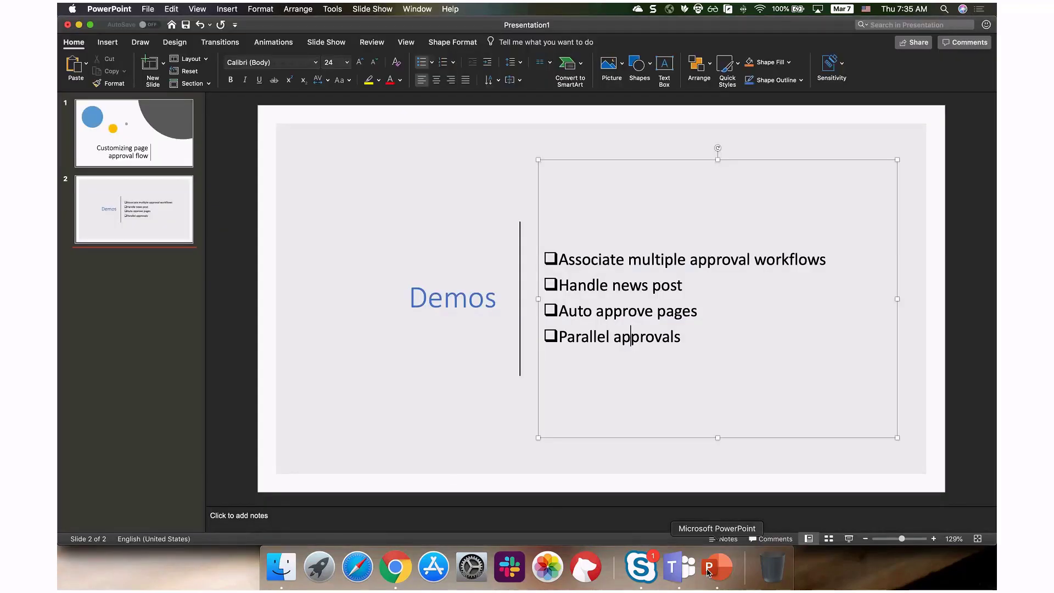